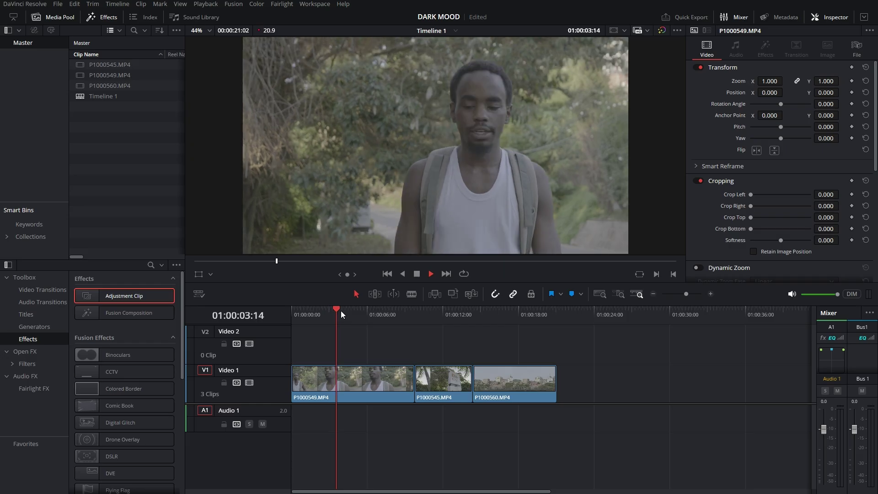
# Step: Preview the second and third clips on the timeline, P1000545.MP4 and P1000560.MP4
pyautogui.click(424, 309)
pyautogui.press('space')
pyautogui.click(491, 310)
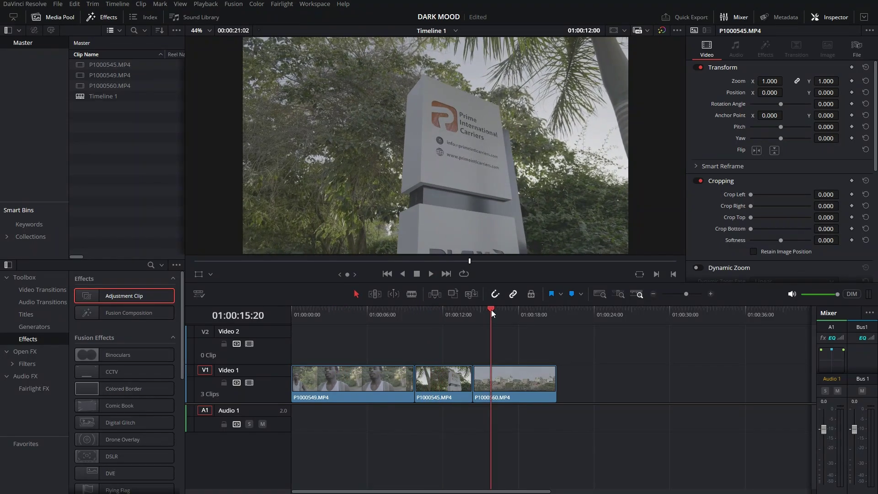
pyautogui.press('space')
pyautogui.press('space')
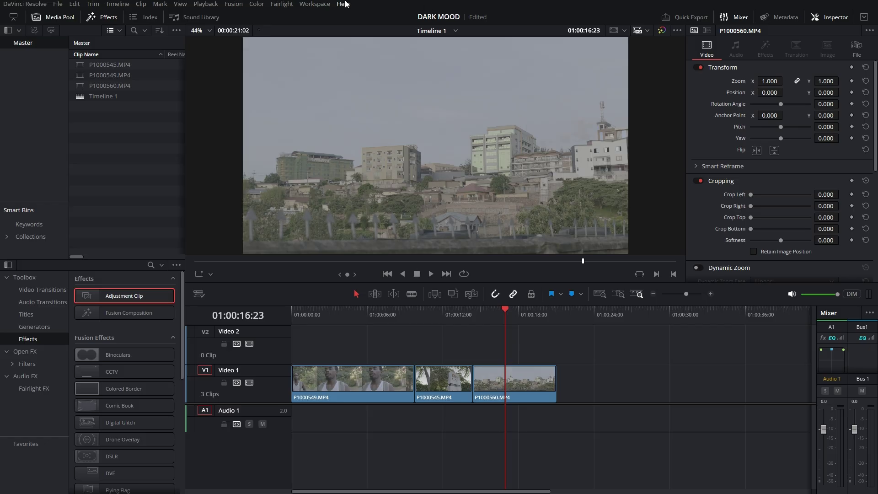
pyautogui.click(315, 4)
pyautogui.moveTo(324, 12)
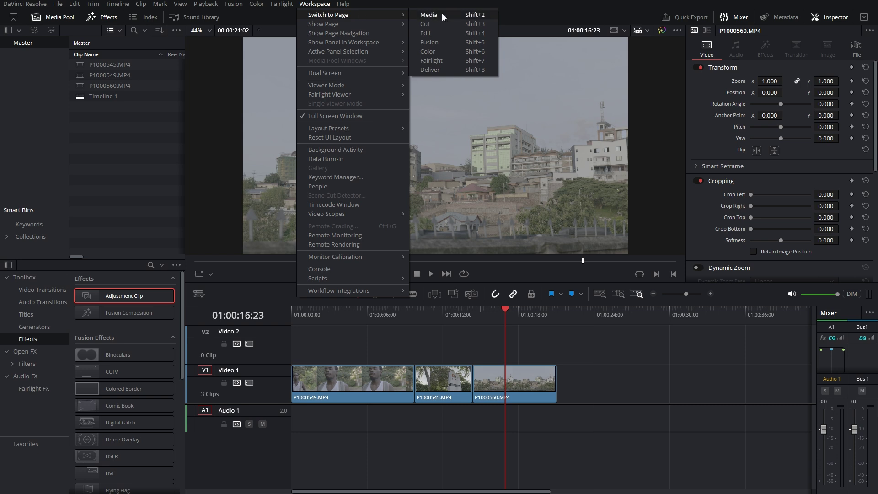
pyautogui.click(441, 33)
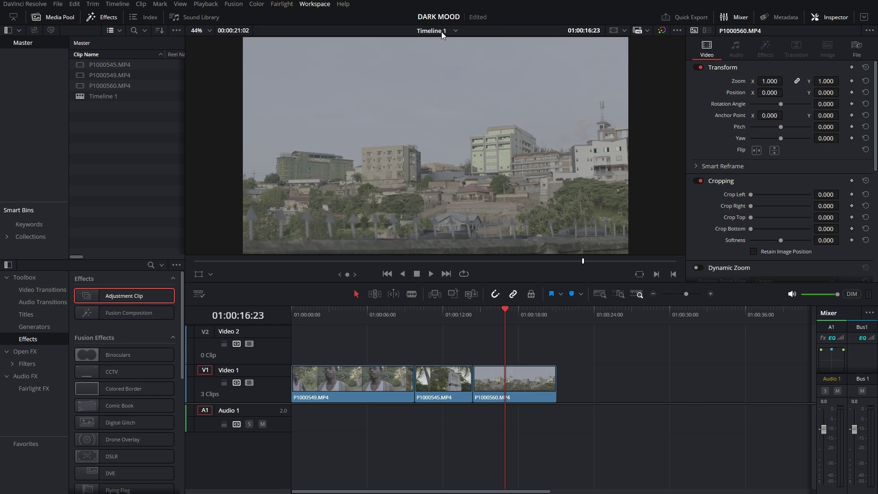
pyautogui.click(318, 4)
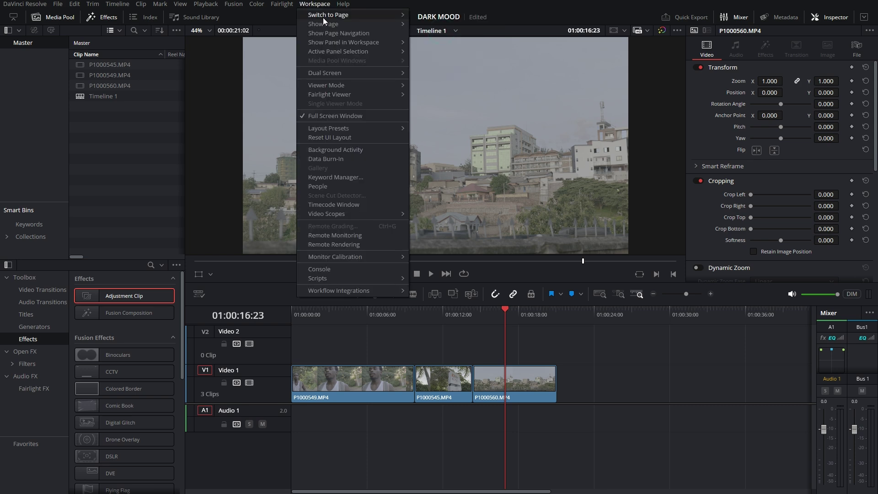
pyautogui.moveTo(324, 17)
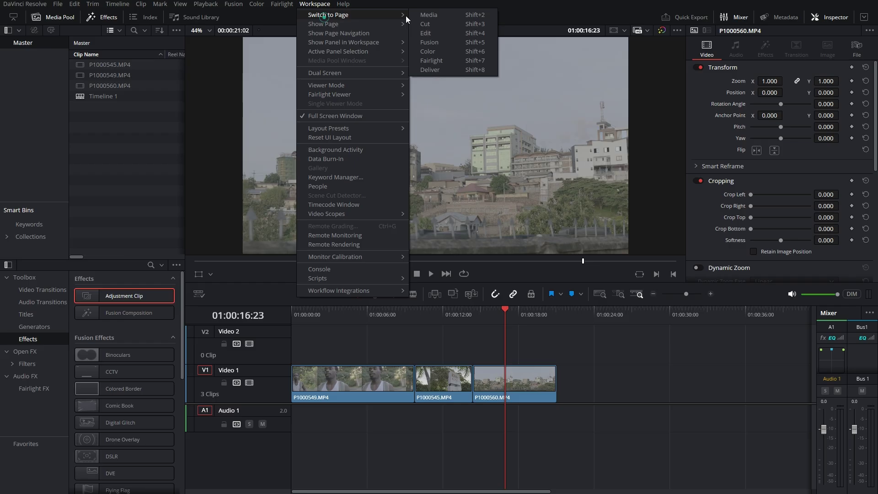
pyautogui.click(443, 34)
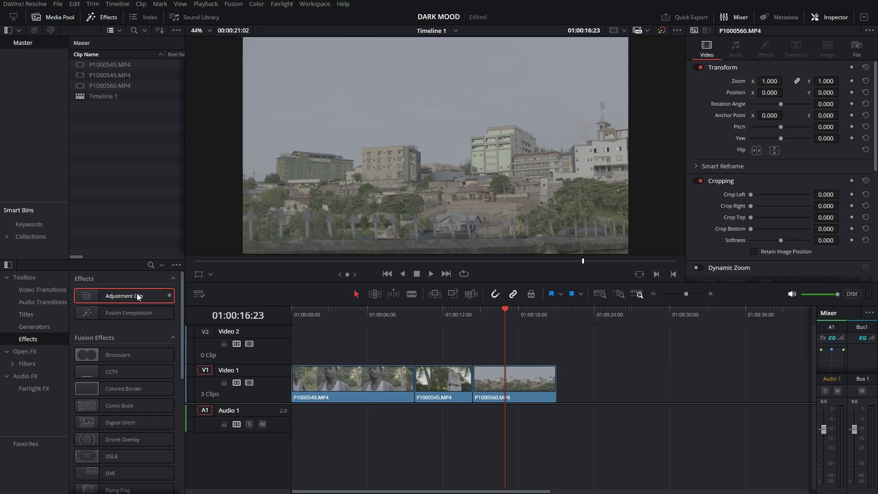
# Step: Add an adjustment clip at the start of Video 2 and extend it over all three clips on Video 1
pyautogui.moveTo(108, 294); pyautogui.dragTo(293, 344)
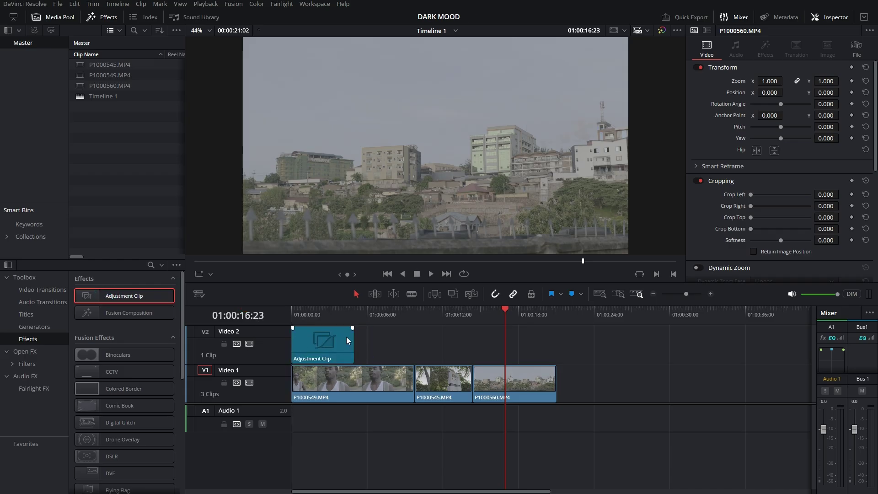
pyautogui.moveTo(354, 343); pyautogui.dragTo(555, 335)
pyautogui.click(473, 344)
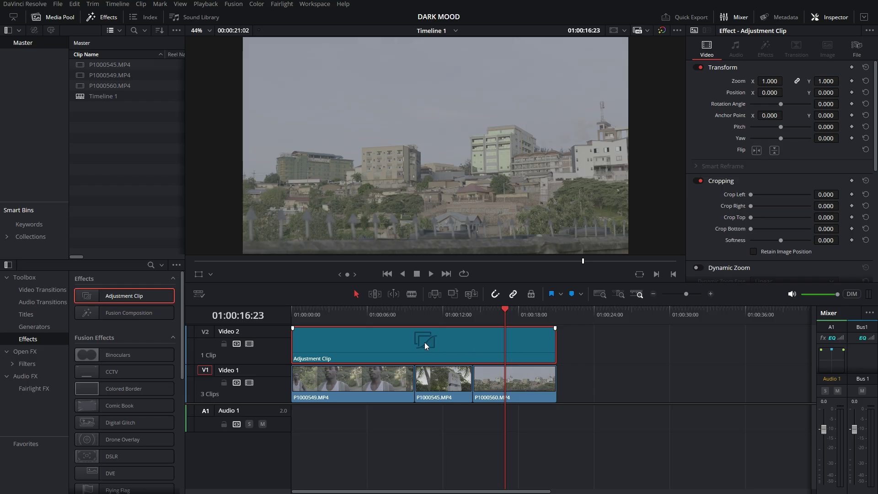
pyautogui.moveTo(350, 309); pyautogui.dragTo(303, 325)
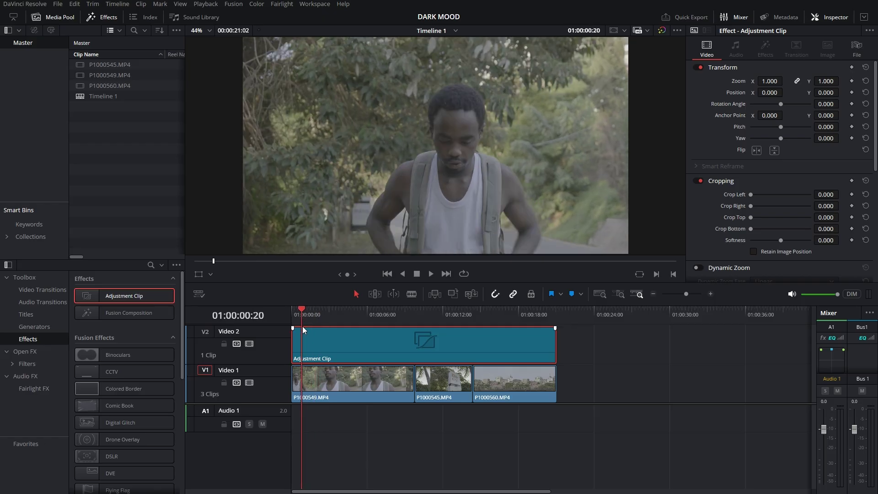
pyautogui.press('Delete')
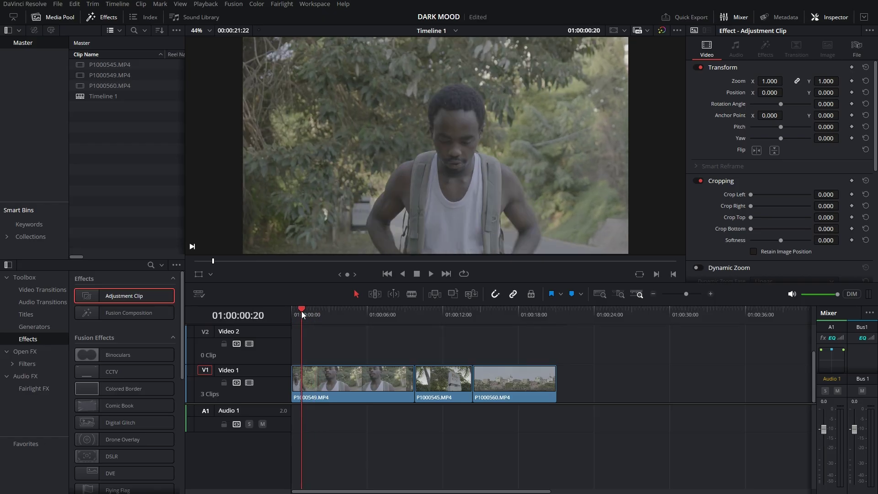
pyautogui.hotkey('ctrl', 'z')
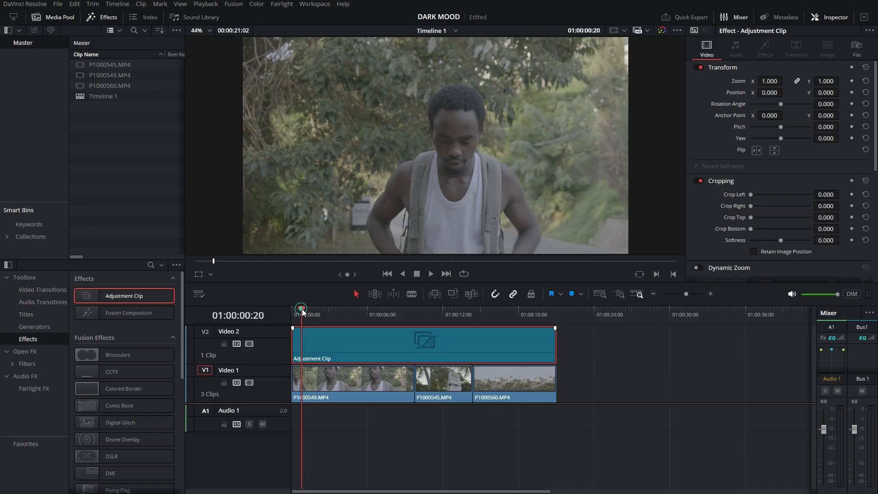
# Step: Park the playhead at 01:00:01:13 with the adjustment clip selected and switch to the Color page, with the viewer zoomed to 47%
pyautogui.moveTo(301, 309); pyautogui.dragTo(313, 332)
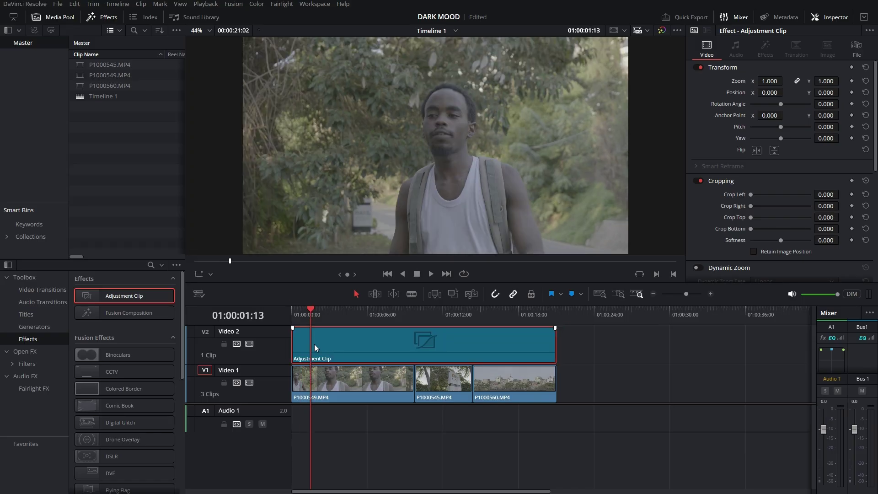
pyautogui.click(320, 4)
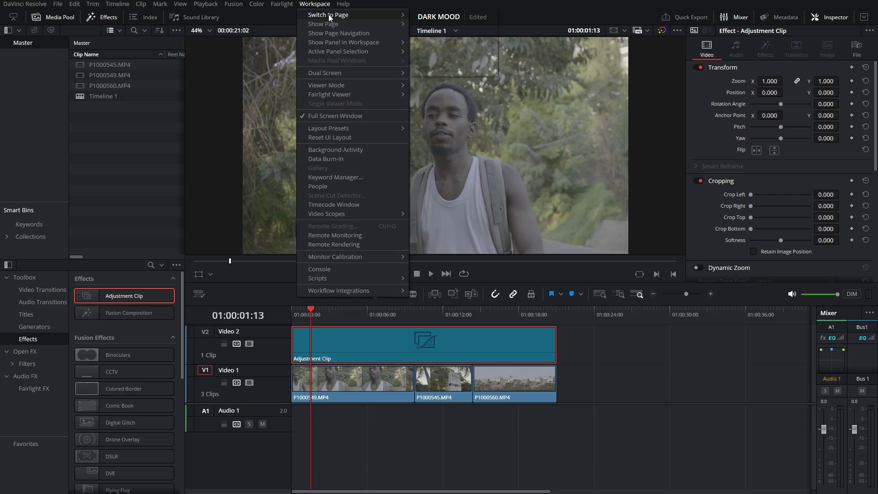
pyautogui.moveTo(386, 14)
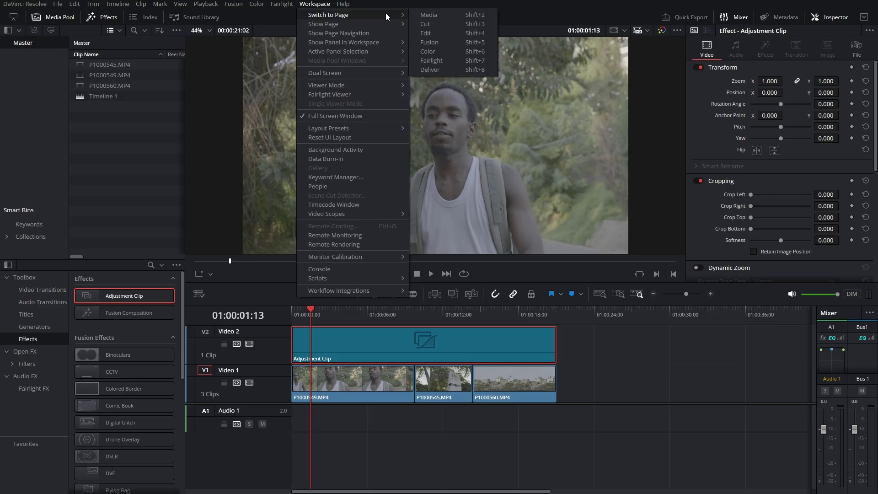
pyautogui.click(438, 52)
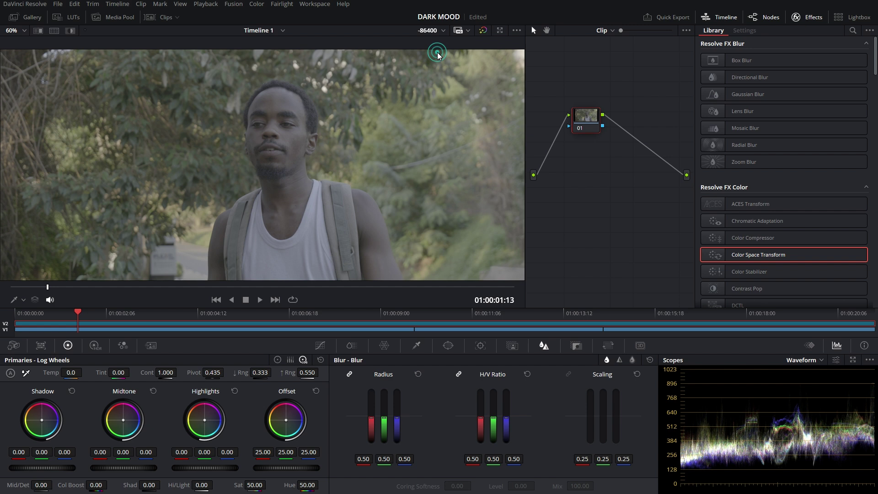
pyautogui.scroll(-4, 328, 148)
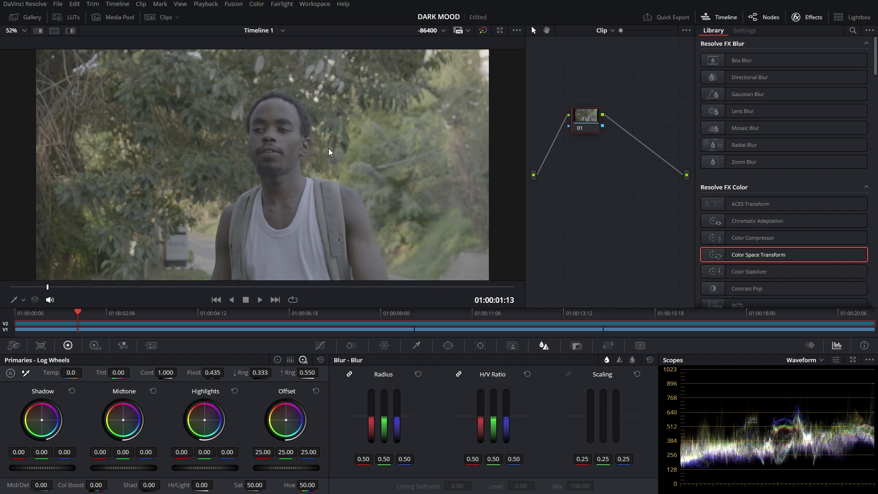
pyautogui.scroll(1, 329, 148)
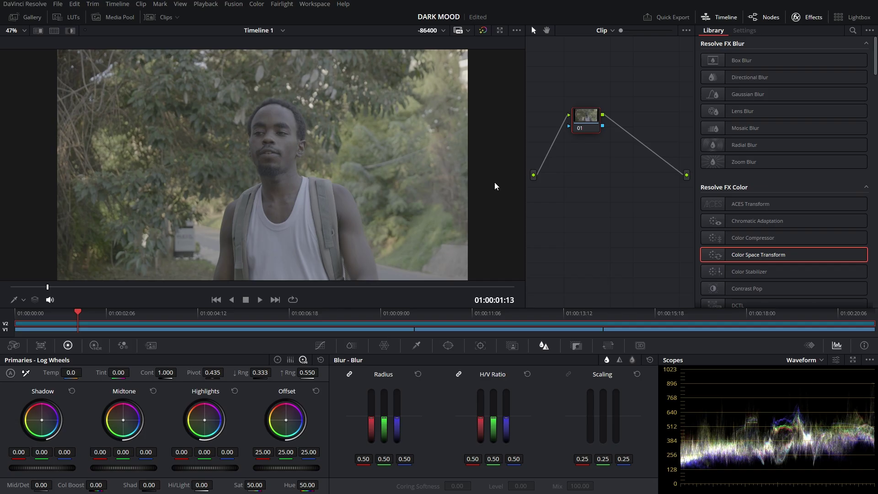
# Step: Move node 01 closer to the graph's source input and apply the Color Space Transform effect to it
pyautogui.moveTo(590, 121); pyautogui.dragTo(563, 120)
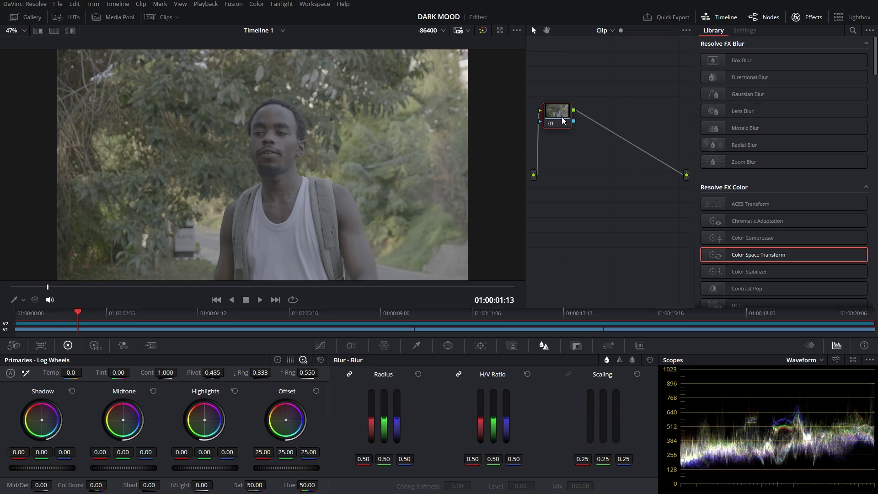
pyautogui.moveTo(560, 112); pyautogui.dragTo(567, 111)
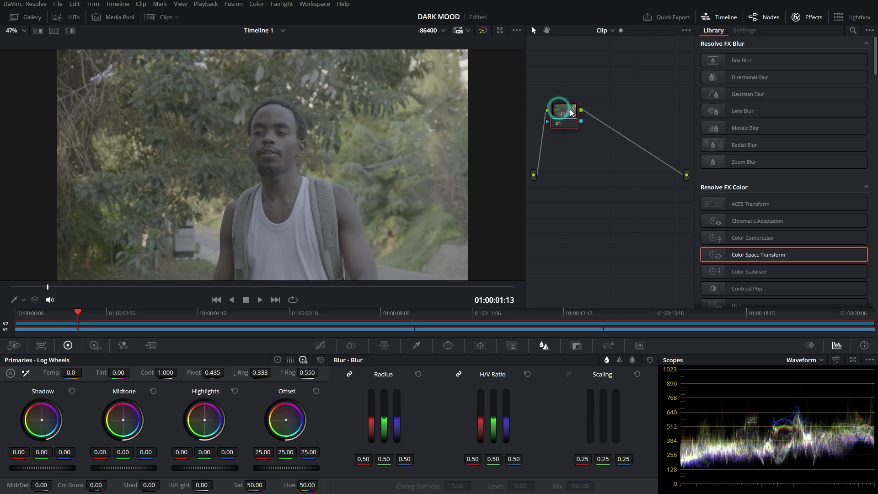
pyautogui.click(811, 17)
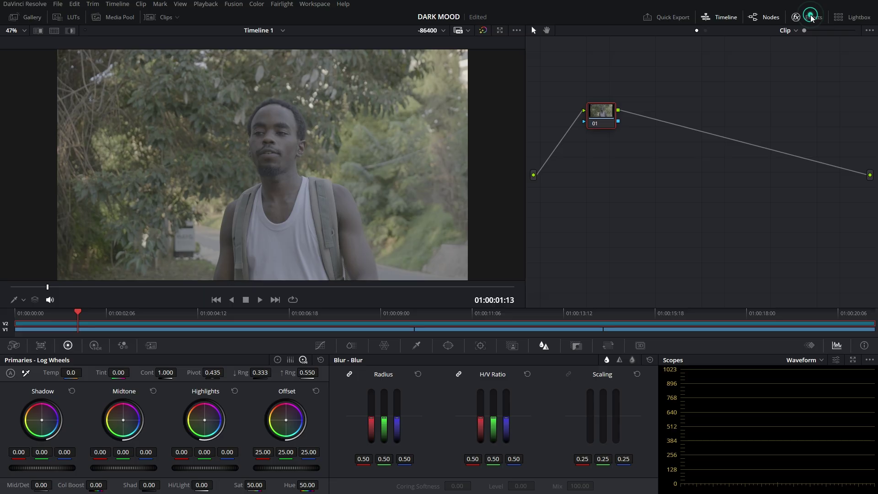
pyautogui.click(811, 17)
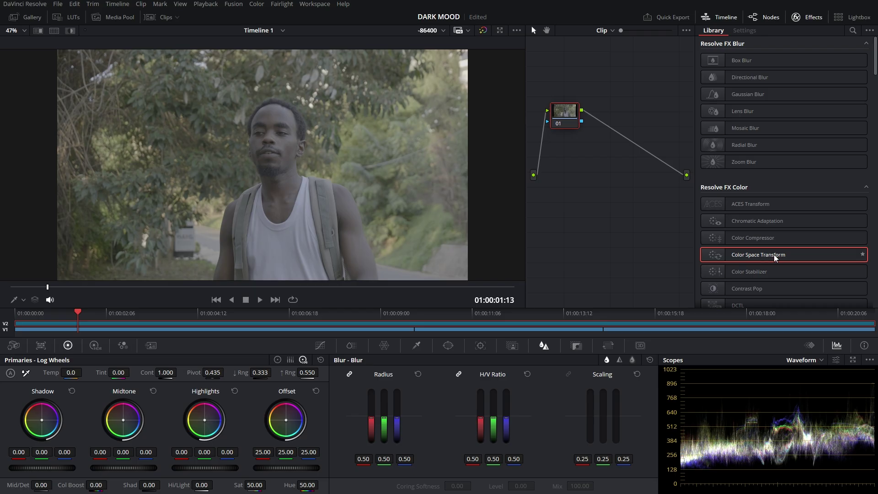
pyautogui.moveTo(798, 255); pyautogui.dragTo(562, 112)
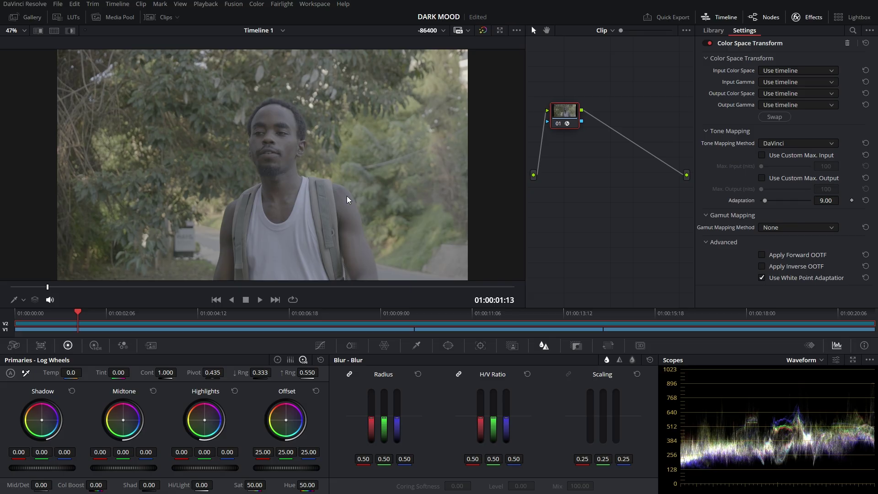
# Step: Set the Color Space Transform's input color space to Panasonic V-Gamut and its input gamma to Panasonic V-Log
pyautogui.click(795, 71)
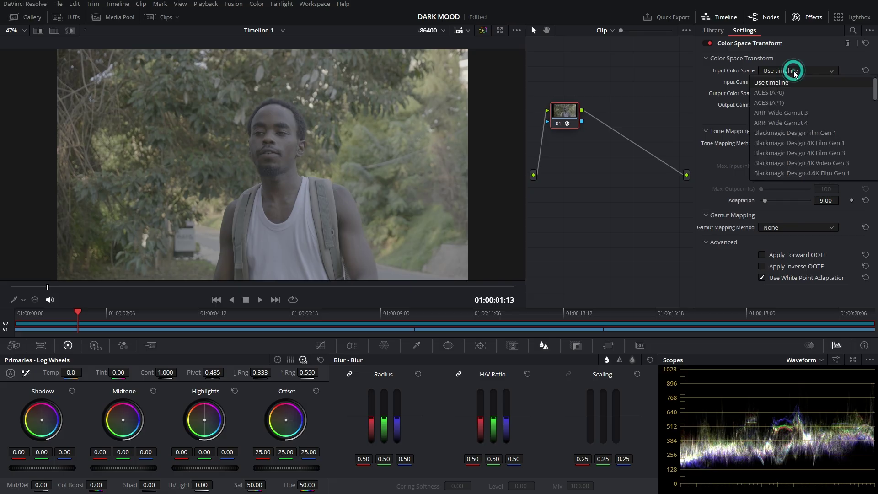
pyautogui.scroll(-7, 805, 120)
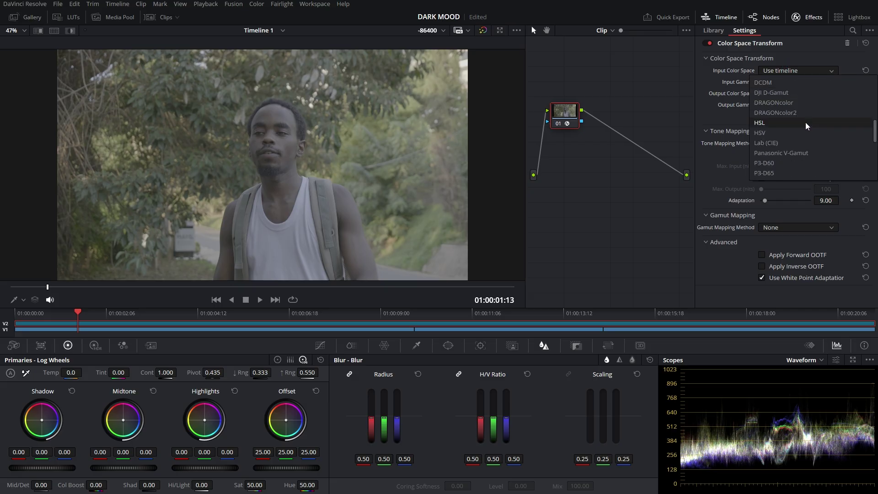
pyautogui.click(800, 123)
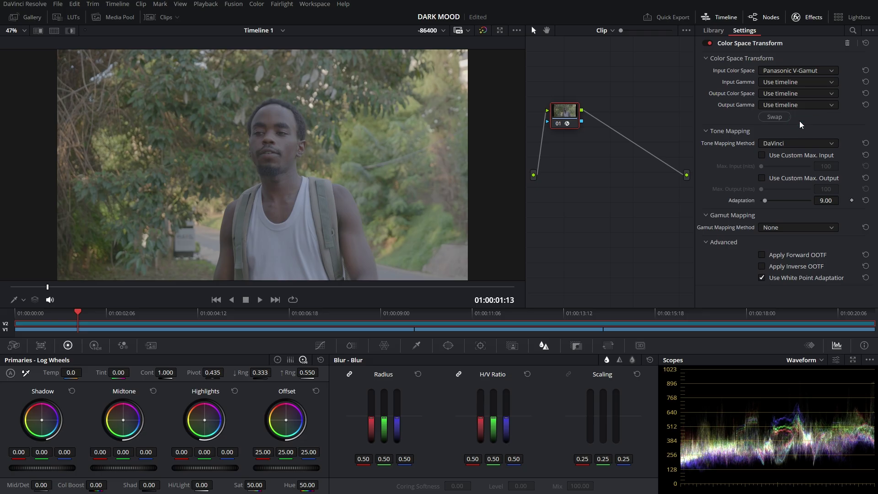
pyautogui.click(797, 82)
pyautogui.scroll(-5, 794, 132)
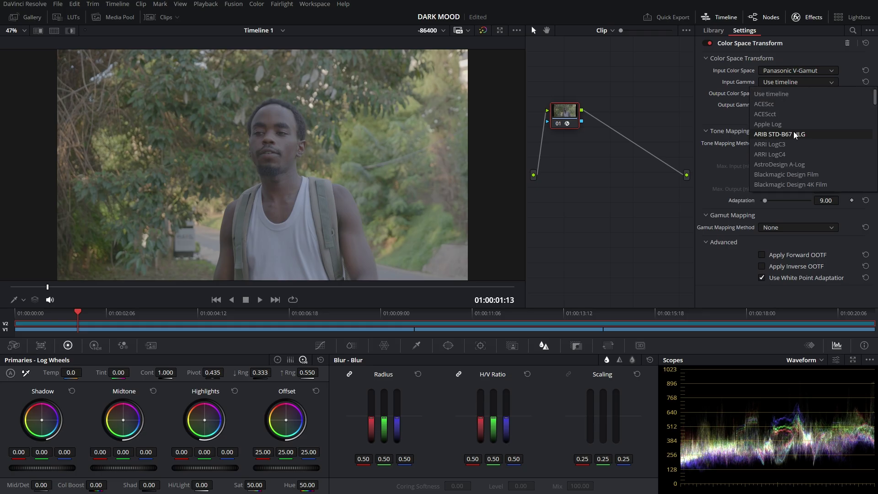
pyautogui.scroll(-3, 794, 135)
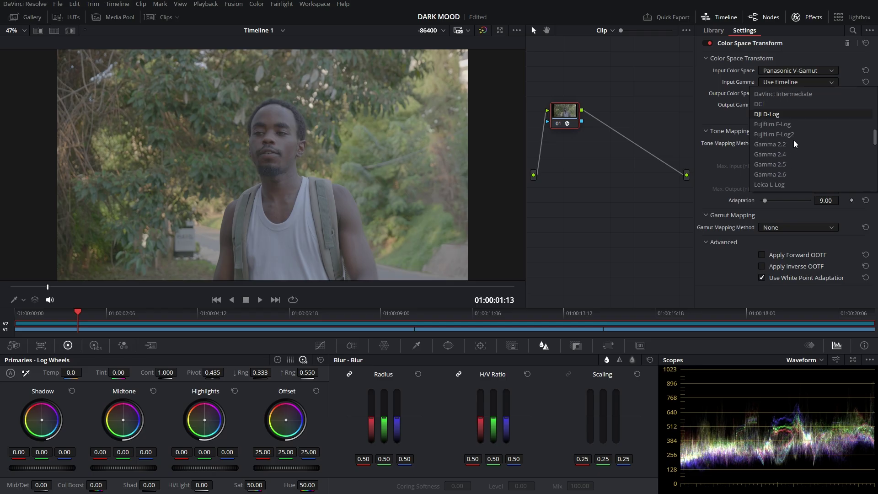
pyautogui.scroll(-3, 793, 141)
pyautogui.click(790, 153)
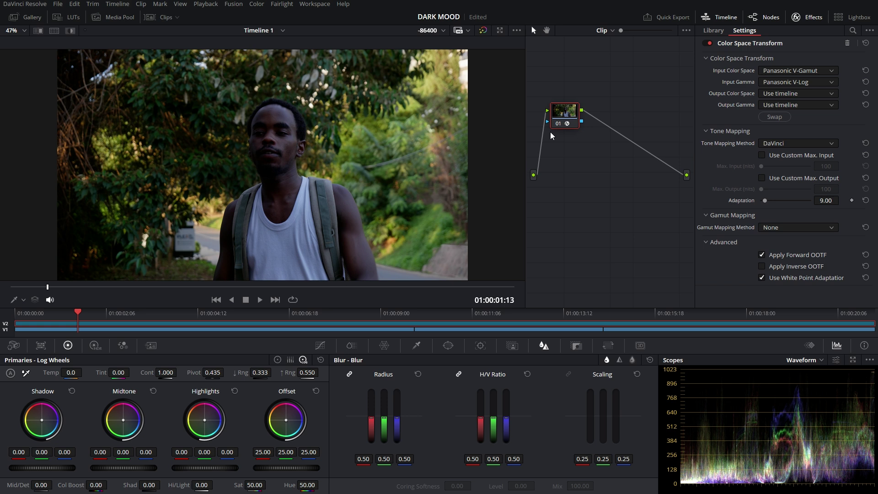
# Step: Set the Color Space Transform's output color space to DaVinci Wide Gamut and its output gamma to DaVinci Intermediate
pyautogui.click(784, 94)
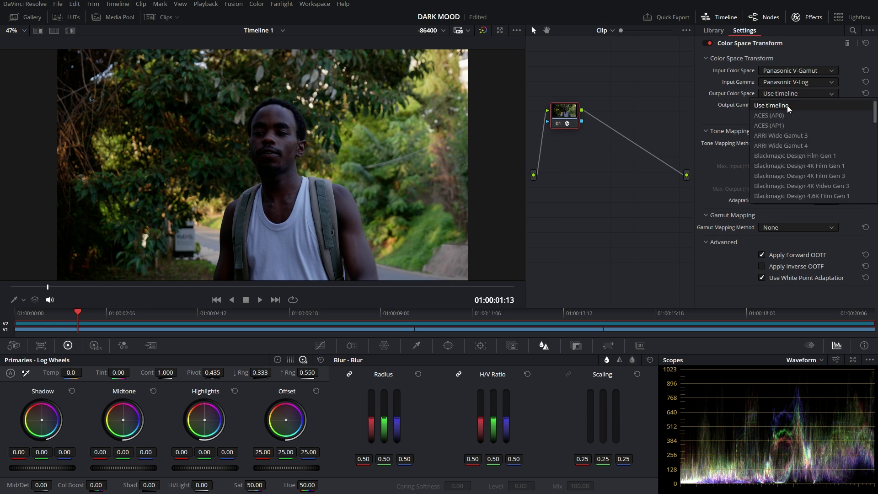
pyautogui.scroll(-6, 792, 129)
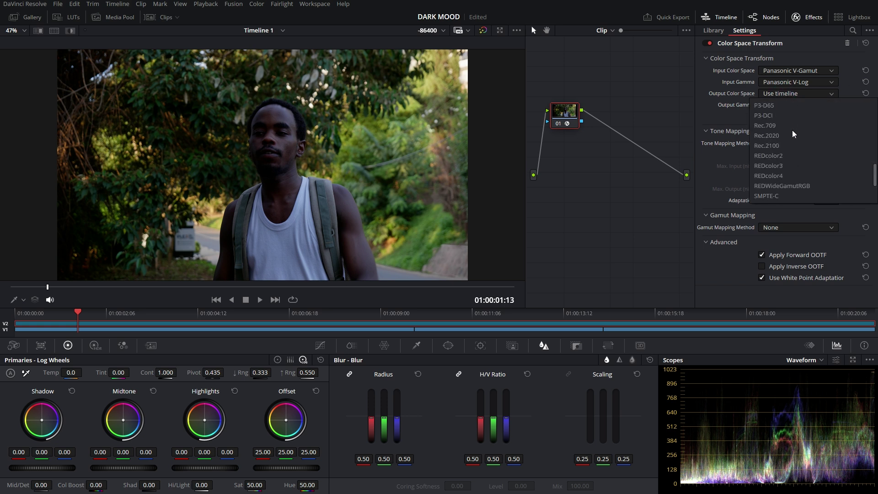
pyautogui.scroll(3, 792, 130)
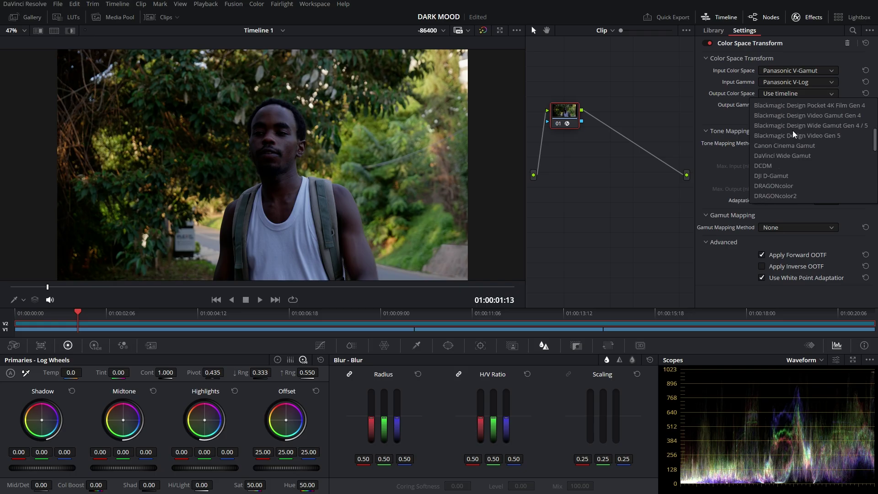
pyautogui.click(801, 155)
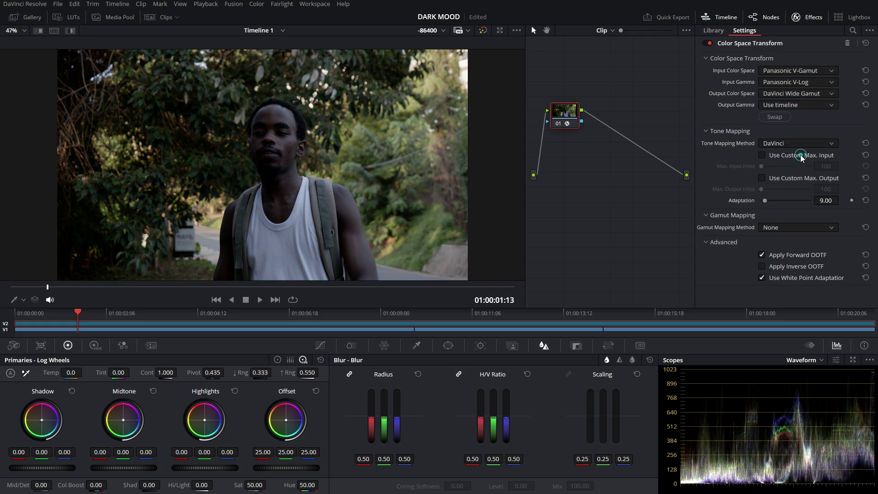
pyautogui.click(789, 105)
pyautogui.scroll(-5, 795, 119)
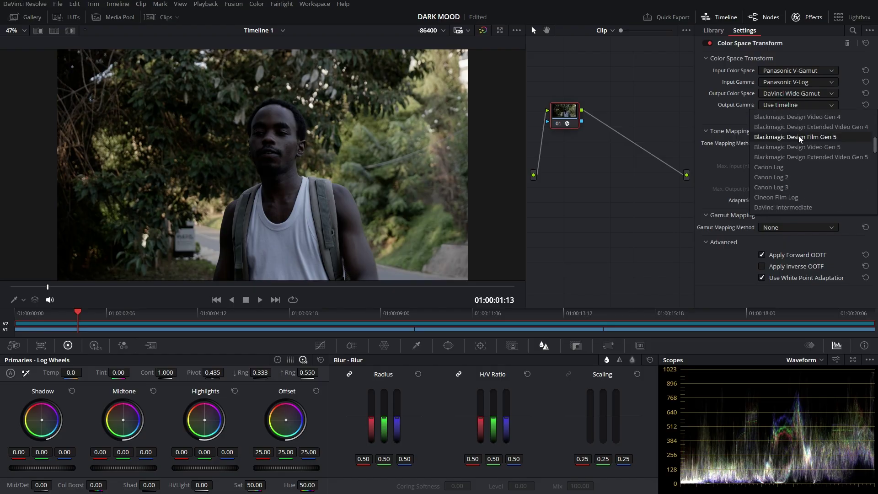
pyautogui.click(800, 179)
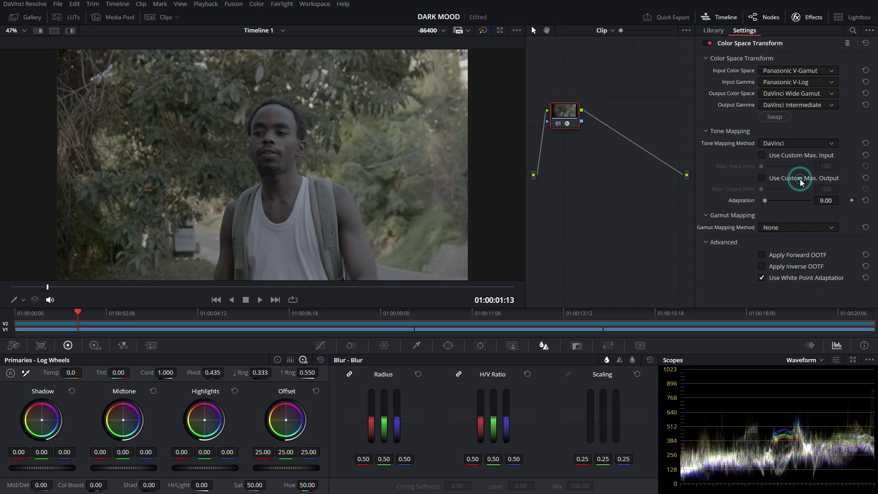
# Step: Compare the image with node 01 bypassed and enabled, and add a serial node 02 carrying the Color Space Transform effect
pyautogui.click(557, 125)
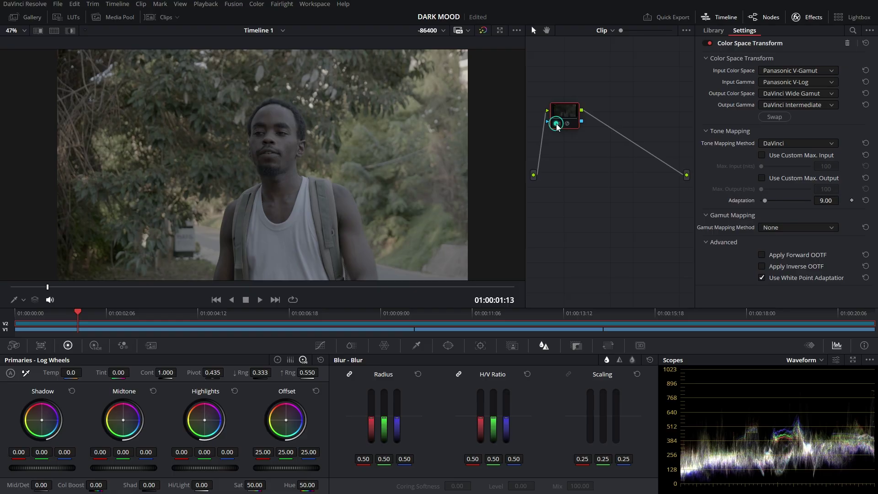
pyautogui.click(557, 125)
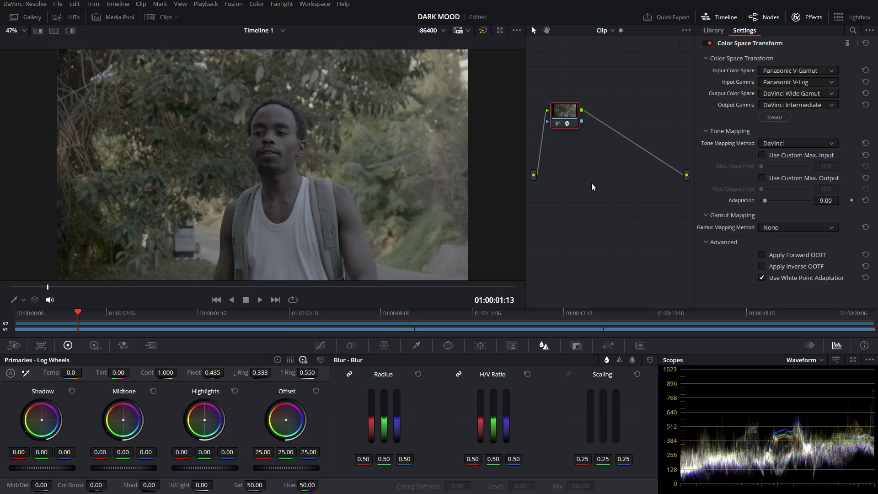
pyautogui.hotkey('alt', 's')
pyautogui.moveTo(608, 125); pyautogui.dragTo(625, 125)
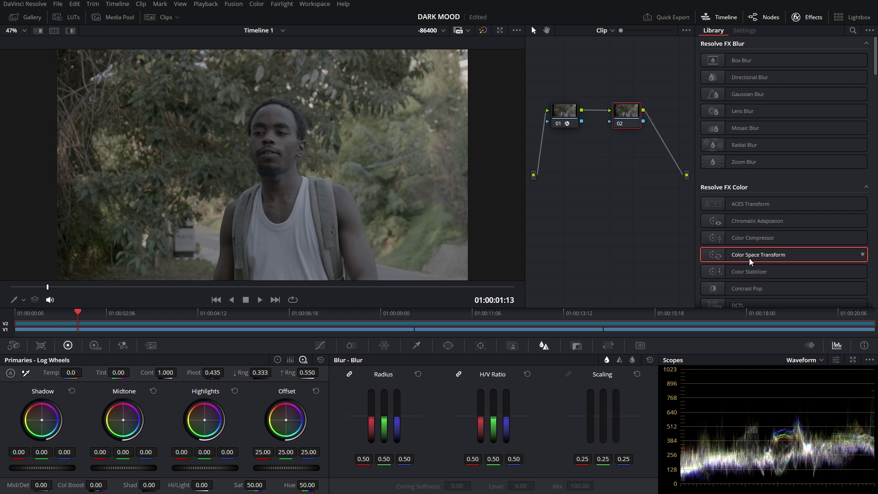
pyautogui.moveTo(783, 254); pyautogui.dragTo(634, 115)
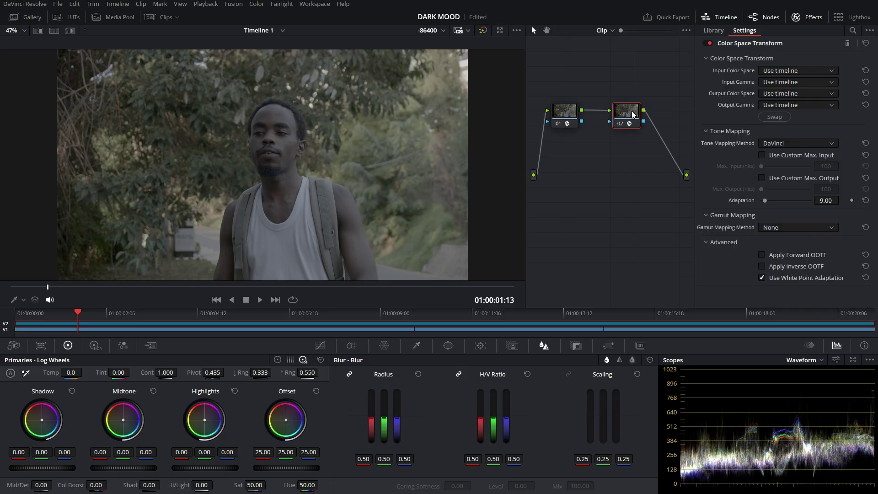
# Step: Set node 02's input color space to DaVinci Wide Gamut and its input gamma to DaVinci Intermediate
pyautogui.click(806, 70)
pyautogui.scroll(-5, 819, 108)
pyautogui.scroll(3, 818, 108)
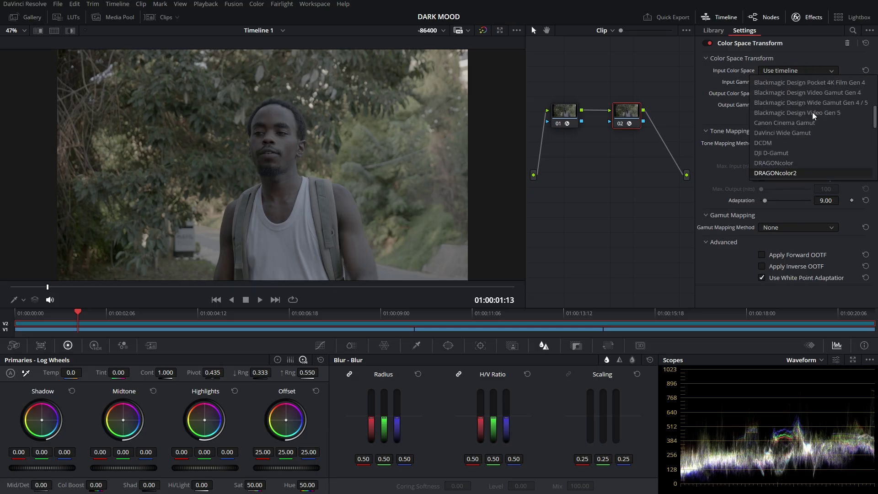
pyautogui.click(789, 132)
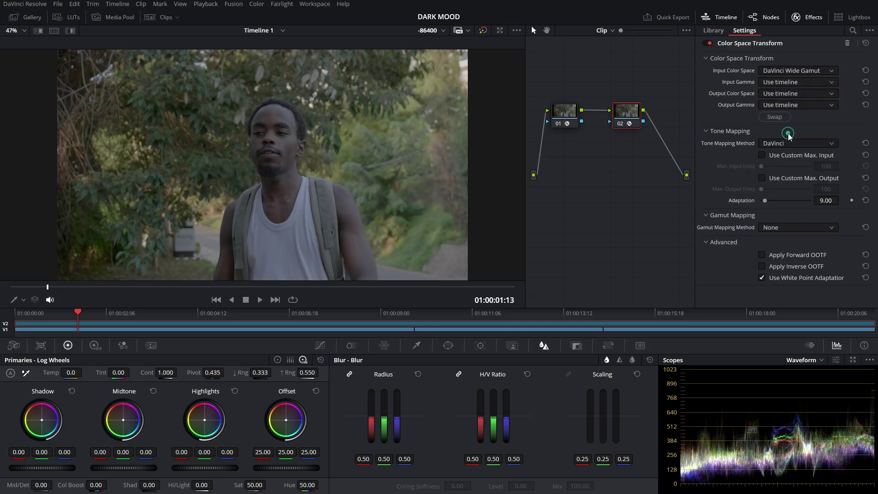
pyautogui.click(791, 82)
pyautogui.scroll(-6, 805, 136)
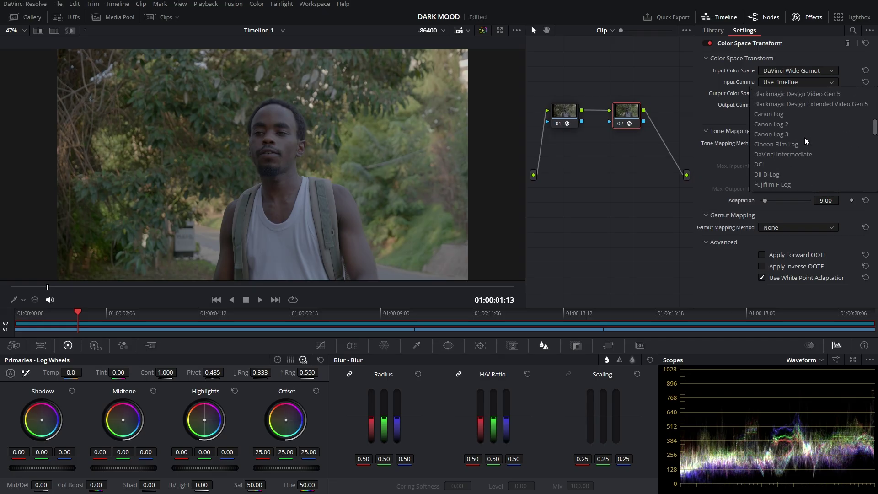
pyautogui.click(783, 154)
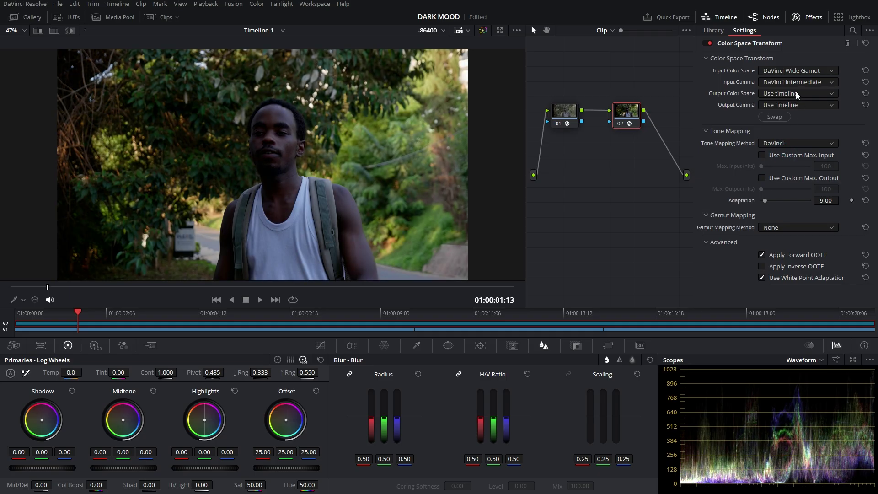
# Step: Set node 02's output color space to Rec.709 and output gamma to Cineon Film Log, comparing the image with the node bypassed
pyautogui.click(796, 93)
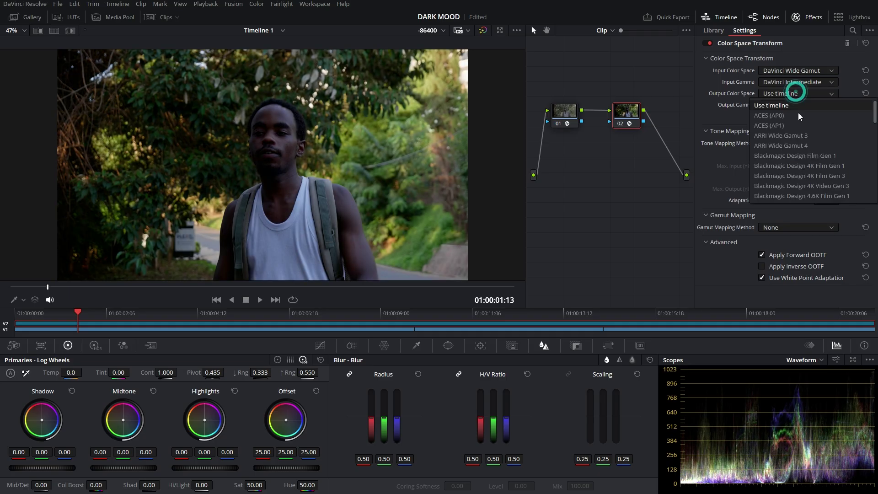
pyautogui.scroll(-5, 799, 157)
pyautogui.scroll(-2, 799, 157)
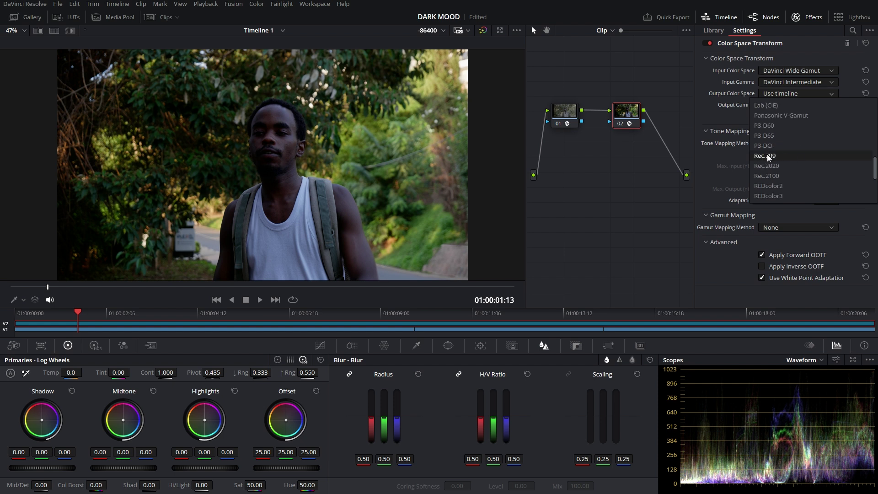
pyautogui.click(767, 155)
pyautogui.click(807, 104)
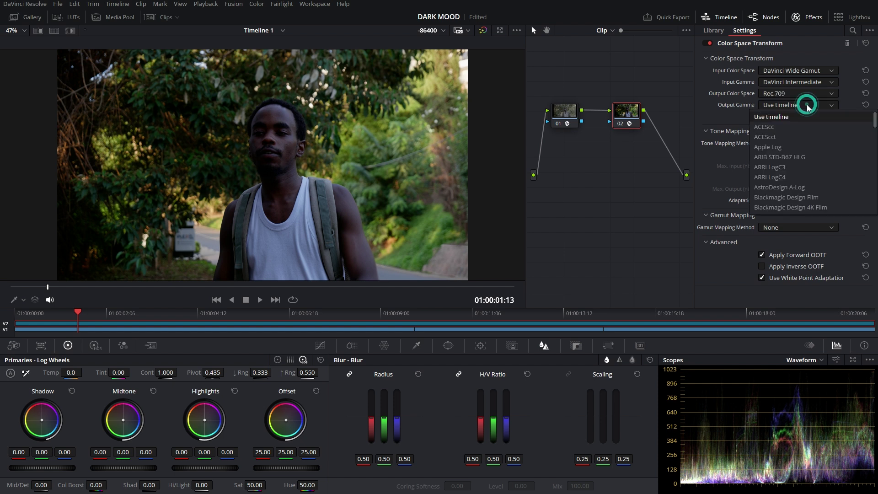
pyautogui.scroll(-5, 801, 164)
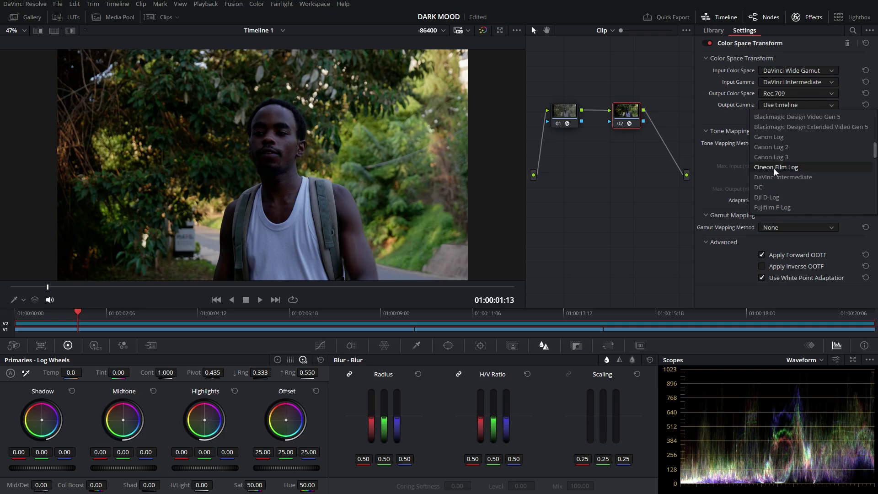
pyautogui.click(785, 168)
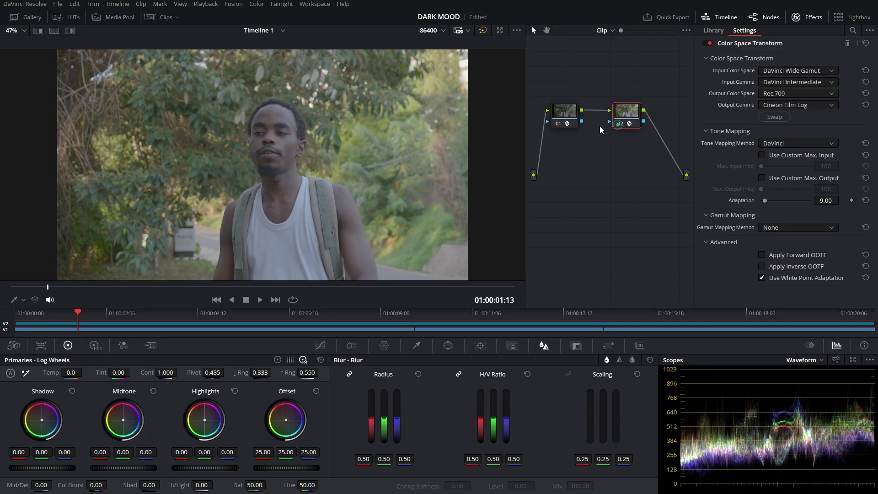
pyautogui.click(620, 124)
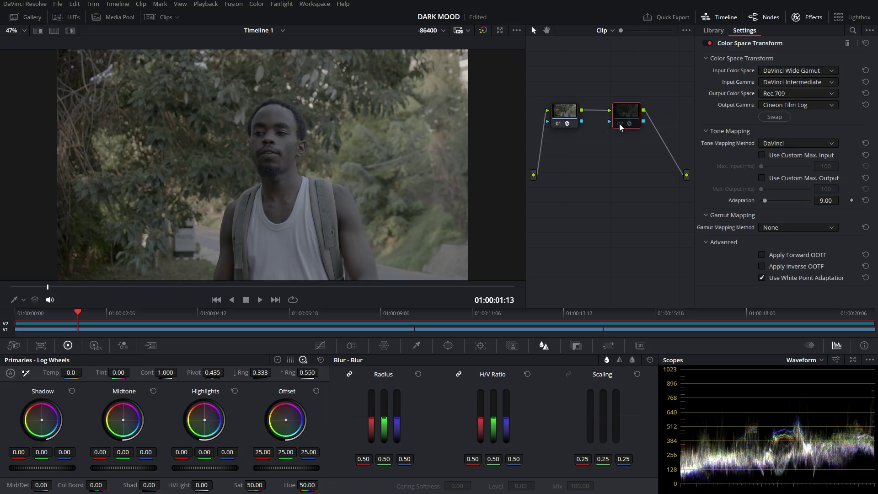
pyautogui.click(619, 124)
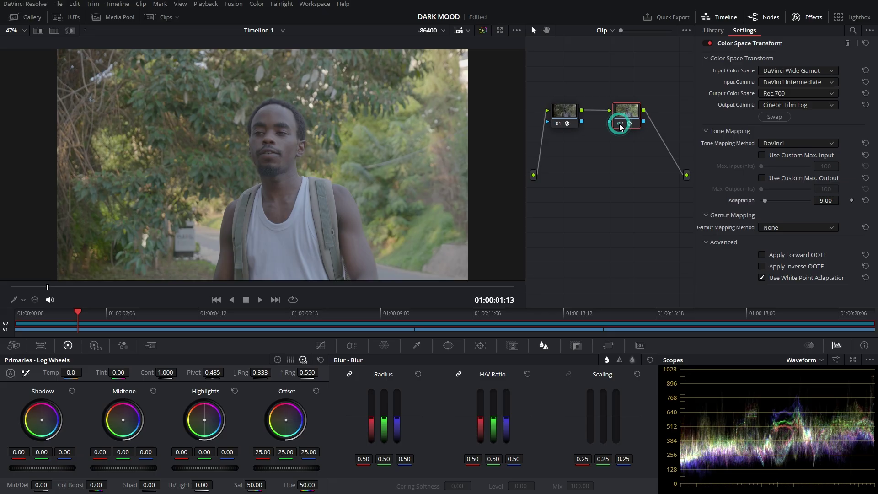
# Step: Move nodes 01 and 02 higher in the graph and add a serial node 03 after them, spaced apart from node 02
pyautogui.moveTo(567, 117); pyautogui.dragTo(559, 80)
pyautogui.moveTo(632, 109); pyautogui.dragTo(621, 70)
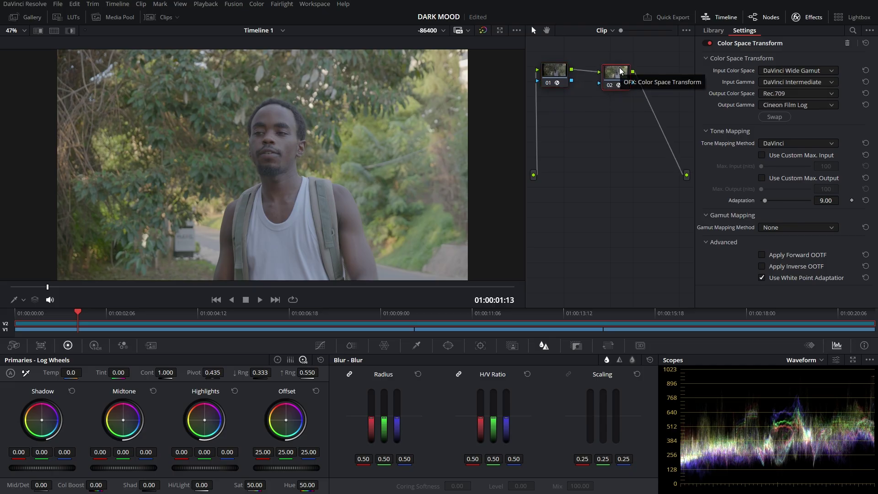
pyautogui.hotkey('alt', 's')
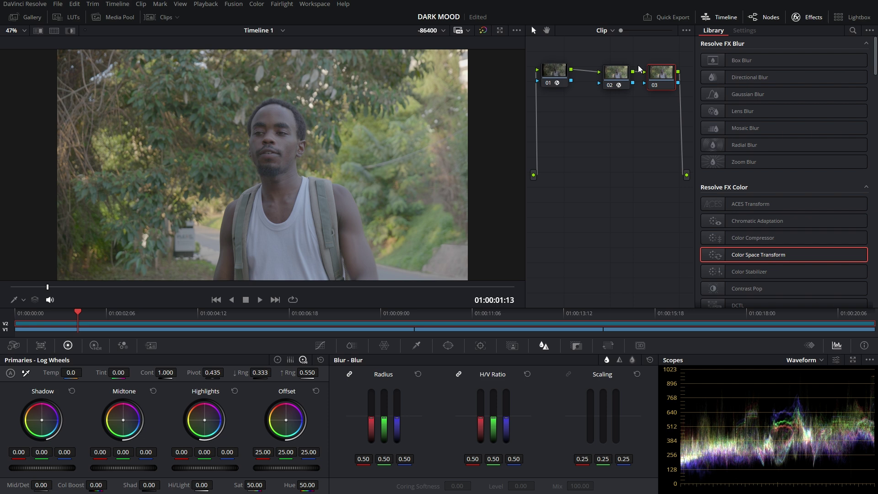
pyautogui.moveTo(661, 77); pyautogui.dragTo(669, 77)
pyautogui.hotkey('shift', ';')
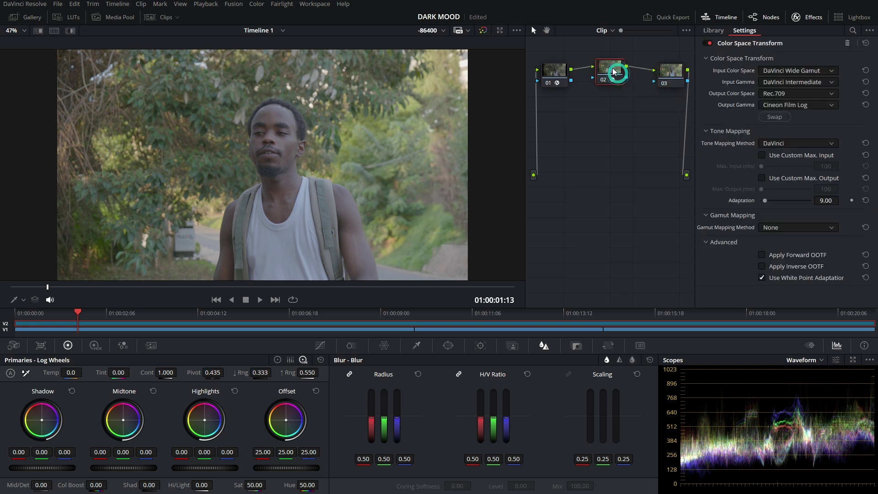
# Step: Apply the Film Looks LUT Rec709 Fujifilm 3513DI D65 to node 03
pyautogui.click(673, 74)
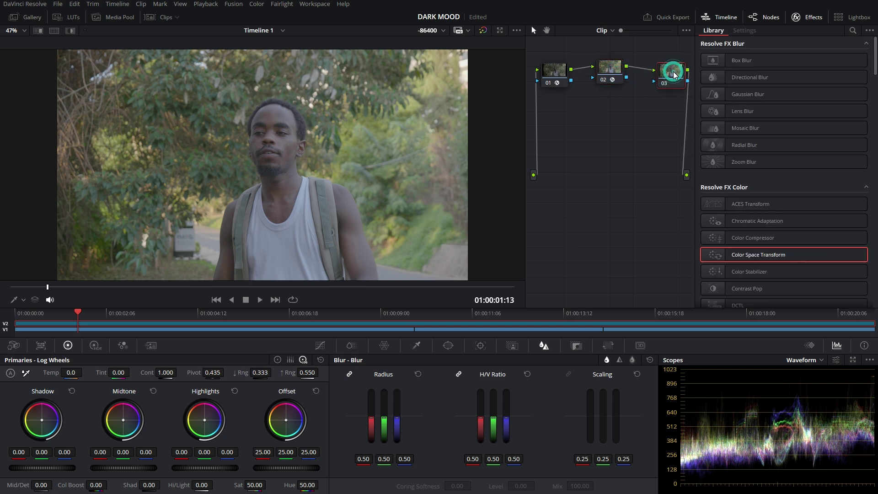
pyautogui.rightClick(674, 74)
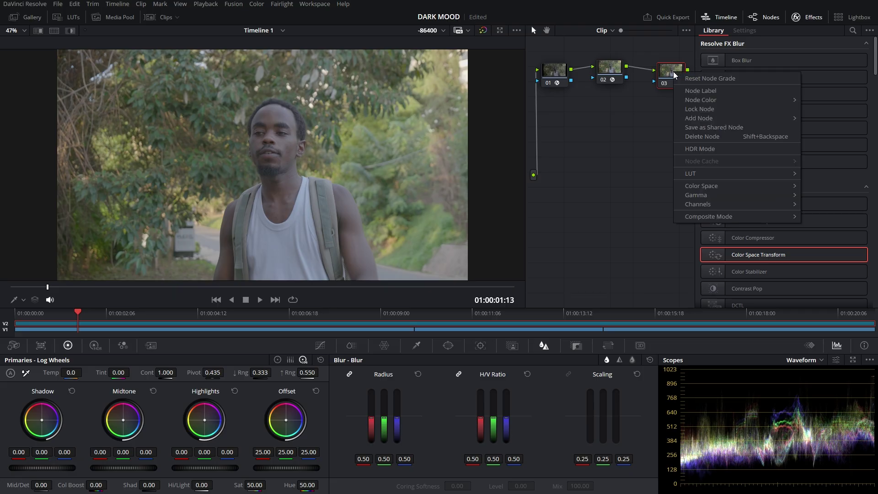
pyautogui.moveTo(712, 171)
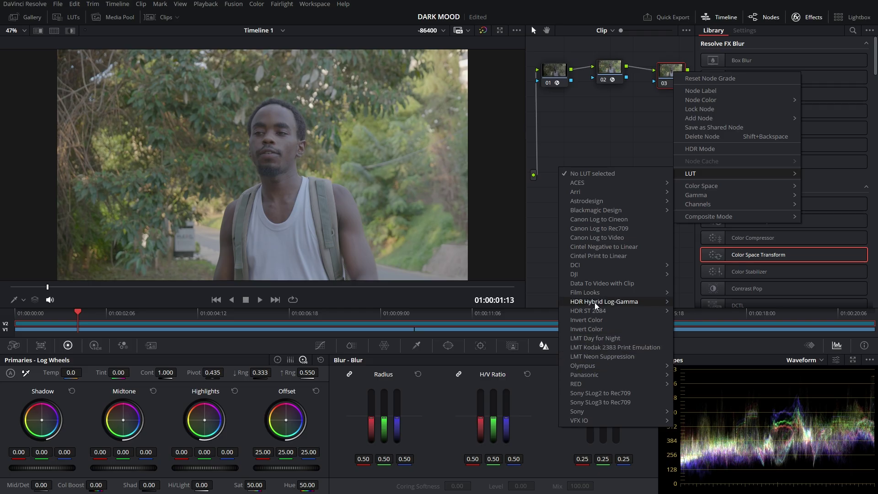
pyautogui.moveTo(599, 290)
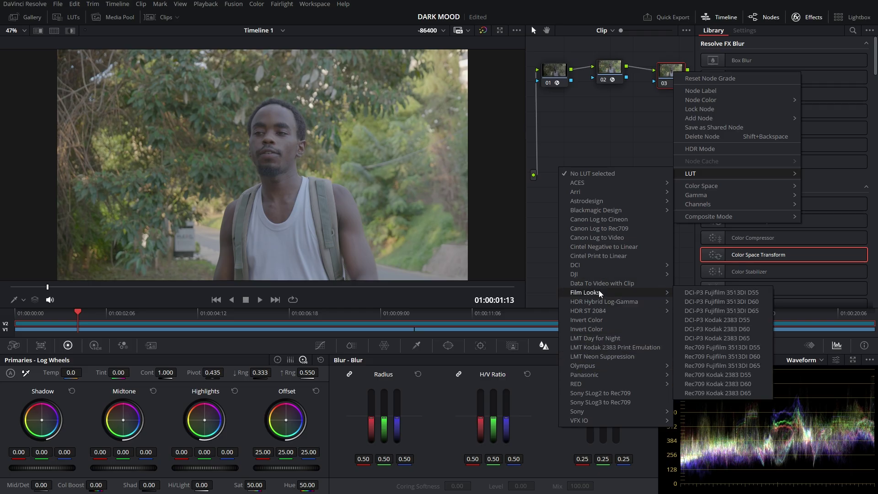
pyautogui.click(759, 365)
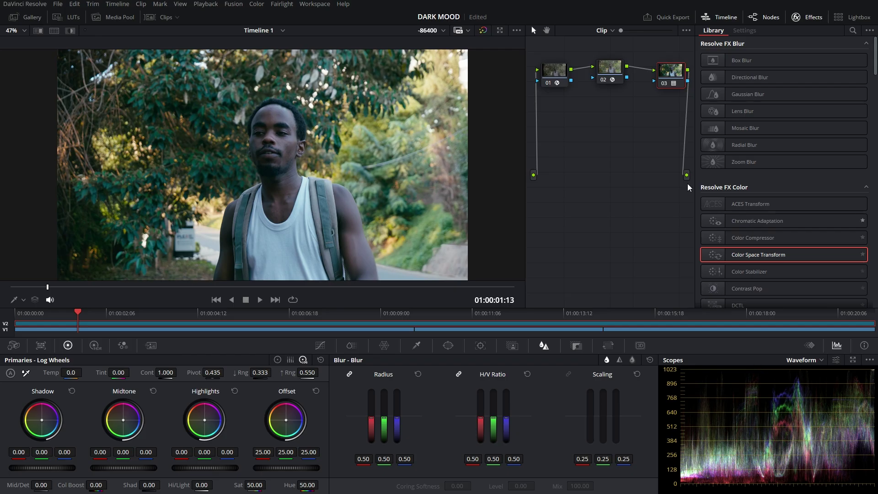
# Step: Insert a serial node directly after node 01 and place it below the row of existing nodes
pyautogui.click(612, 70)
pyautogui.click(556, 77)
pyautogui.click(557, 78)
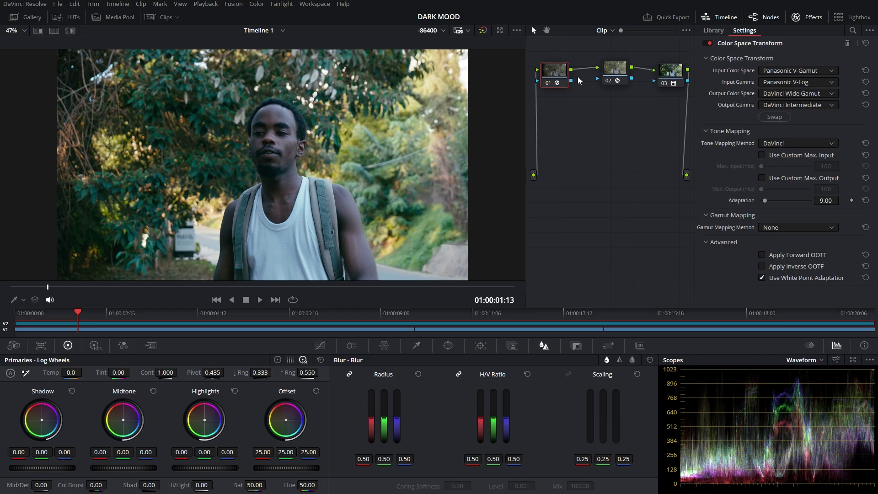
pyautogui.click(556, 74)
pyautogui.hotkey('alt', 's')
pyautogui.moveTo(608, 101); pyautogui.dragTo(590, 122)
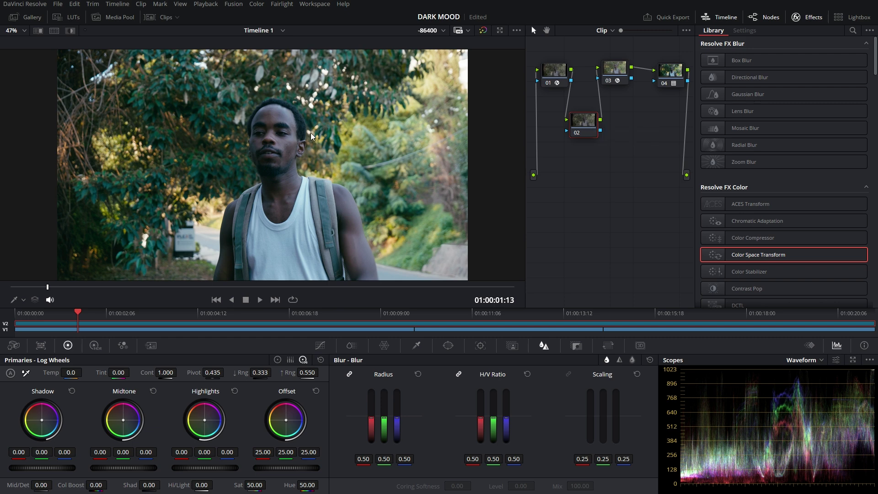
# Step: Label the newly inserted node WB and keep it selected
pyautogui.rightClick(580, 120)
pyautogui.click(612, 131)
pyautogui.write('WB')
pyautogui.click(588, 166)
pyautogui.click(587, 119)
# Step: White-balance the WB node by sampling the man's white tank top with the white balance picker
pyautogui.click(25, 373)
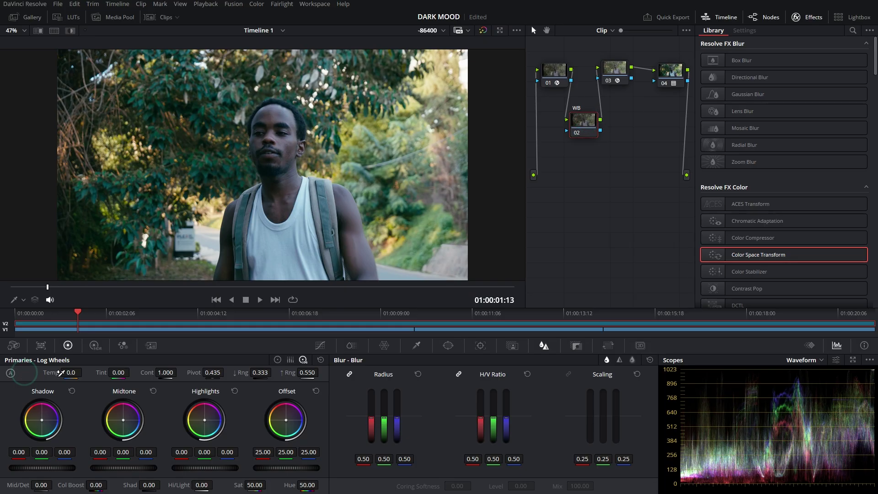
pyautogui.click(301, 199)
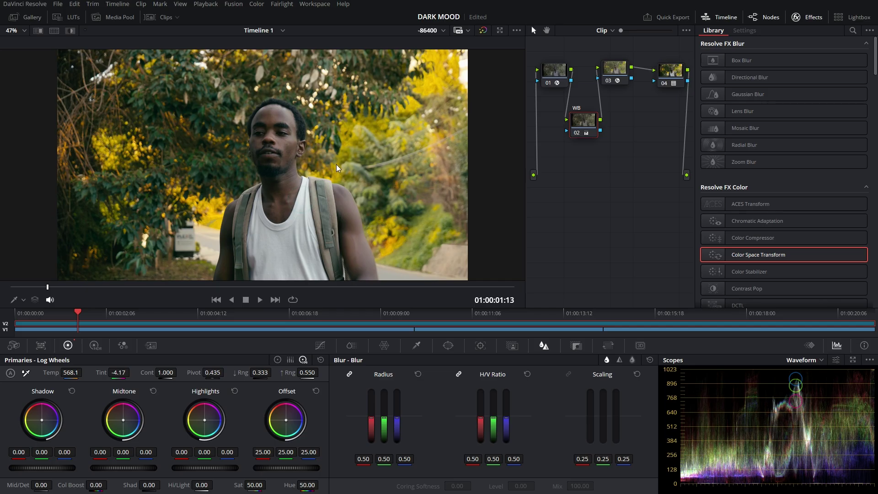
pyautogui.moveTo(69, 373)
pyautogui.mouseDown()
pyautogui.moveTo(78, 373)
pyautogui.moveTo(59, 372)
pyautogui.moveTo(69, 372)
pyautogui.mouseUp()
# Step: Rearrange nodes 01, WB and 03 to open up space after the WB node
pyautogui.moveTo(620, 69); pyautogui.dragTo(637, 70)
pyautogui.moveTo(585, 130); pyautogui.dragTo(579, 123)
pyautogui.moveTo(554, 72); pyautogui.dragTo(544, 66)
pyautogui.click(573, 110)
pyautogui.moveTo(573, 110); pyautogui.dragTo(569, 107)
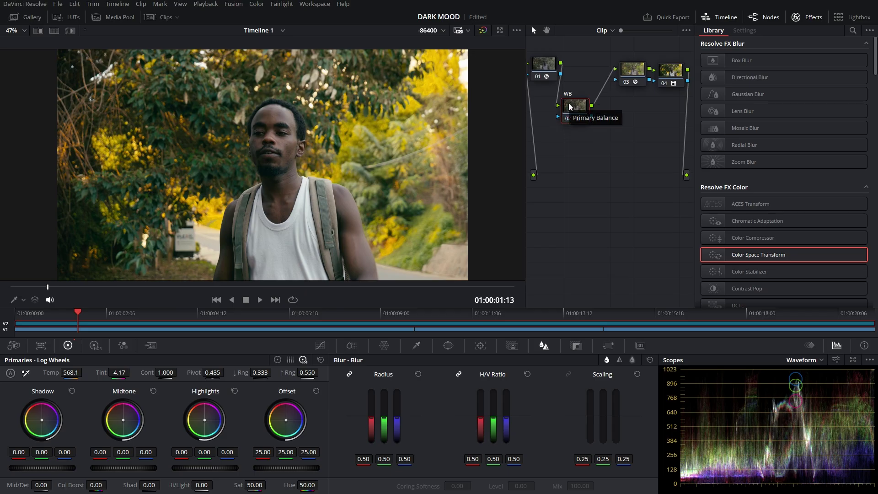
# Step: Add a serial node after WB, position it beside that node and label it LIGHT
pyautogui.hotkey('alt', 's')
pyautogui.click(621, 106)
pyautogui.moveTo(621, 117); pyautogui.dragTo(618, 115)
pyautogui.rightClick(617, 114)
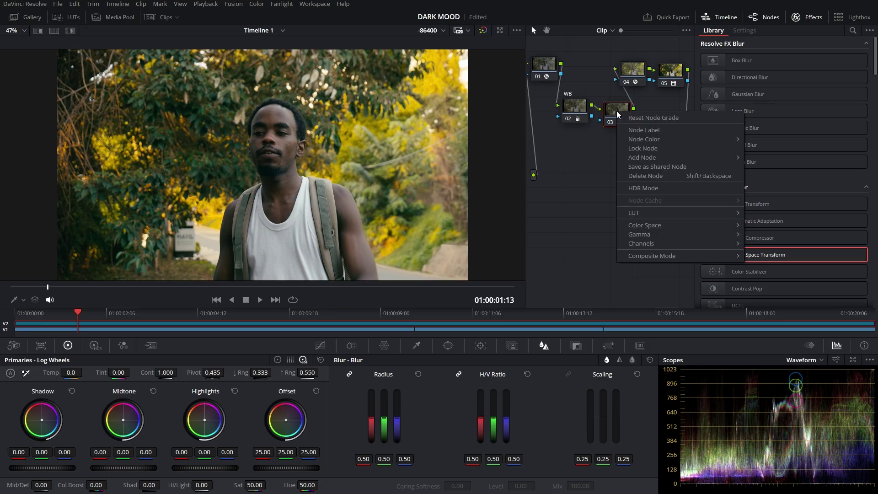
pyautogui.click(654, 132)
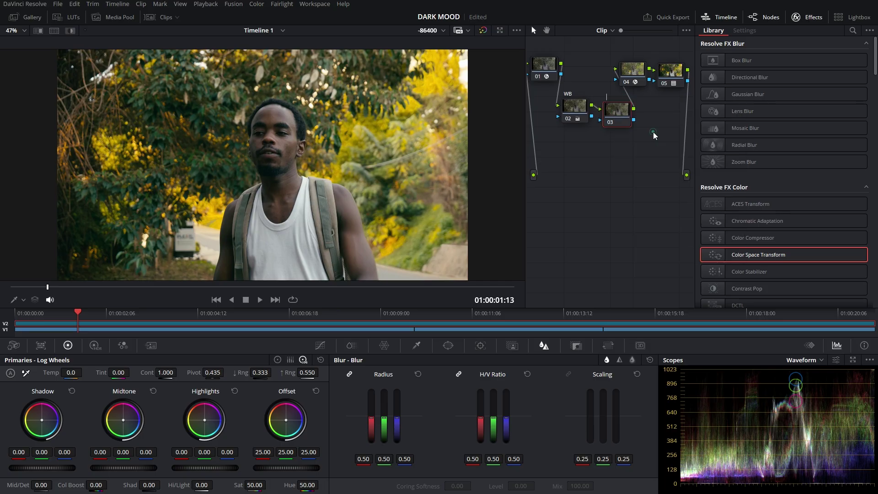
pyautogui.write('LIGHT')
pyautogui.click(641, 176)
pyautogui.click(614, 106)
# Step: On the LIGHT node, set the Highlights wheel to -0.13 and Shad to 19.50 with a raised Hi/Light, and save the project
pyautogui.moveTo(220, 467); pyautogui.dragTo(208, 482)
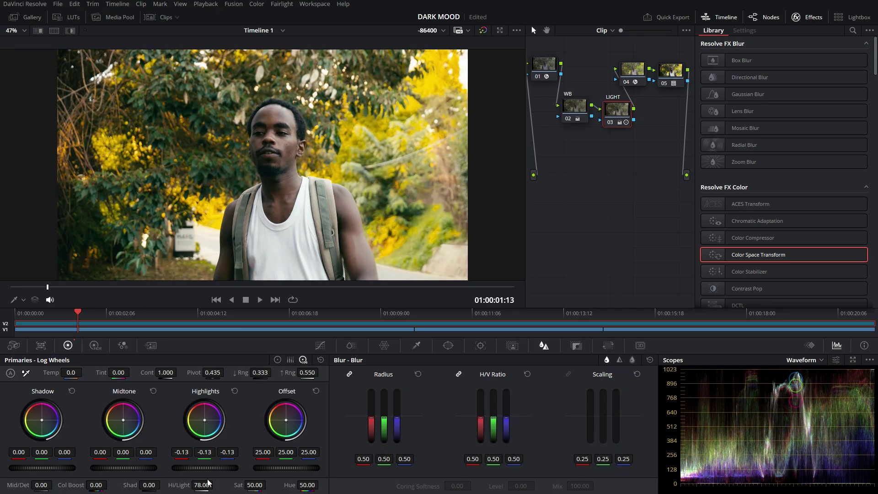
pyautogui.moveTo(149, 484); pyautogui.dragTo(199, 485)
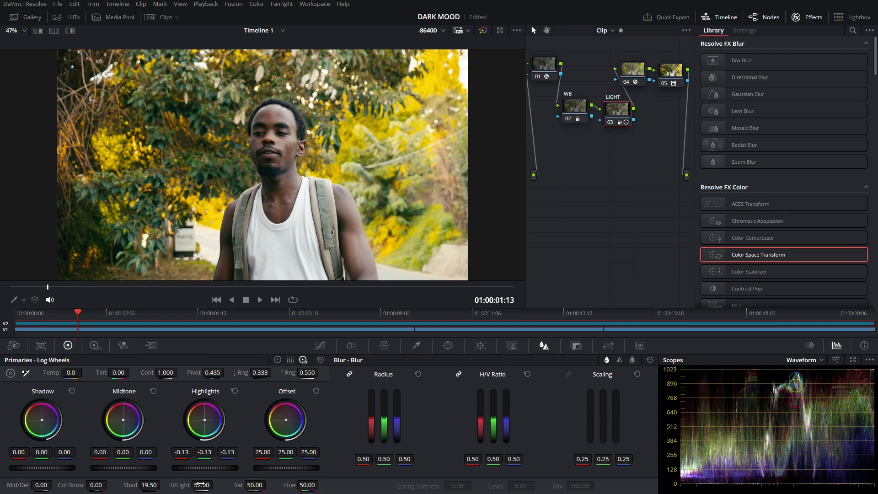
pyautogui.hotkey('ctrl', 's')
# Step: Add a serial node after LIGHT, label it SATURATION and position it beside the LIGHT node
pyautogui.hotkey('alt', 's')
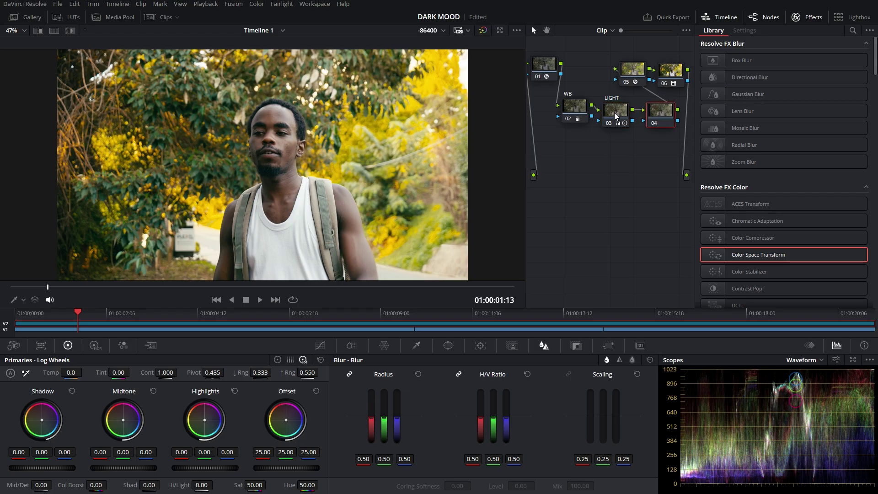
pyautogui.rightClick(657, 113)
pyautogui.click(687, 128)
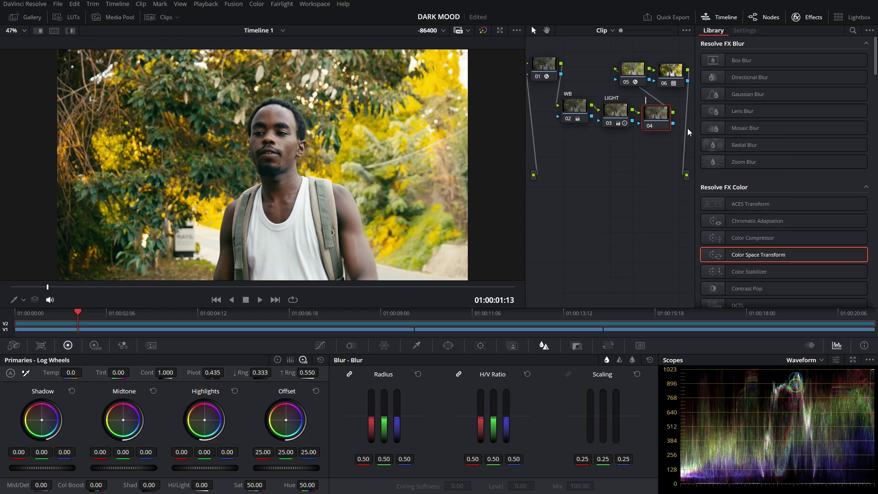
pyautogui.write('SATURATION')
pyautogui.click(650, 114)
pyautogui.moveTo(650, 118); pyautogui.dragTo(656, 117)
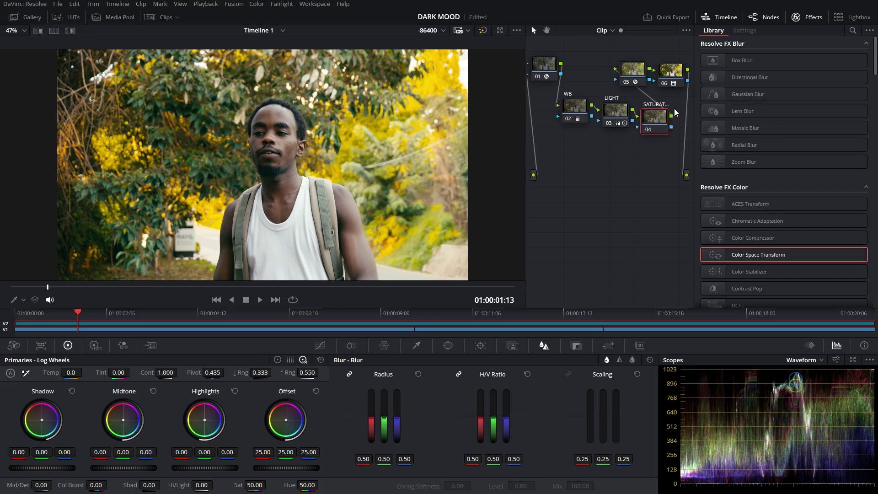
# Step: On the SATURATION node's Hue Vs Sat curve, lower yellow-green to 0.13 saturation at hue 337.37 and partly reduce green
pyautogui.click(320, 346)
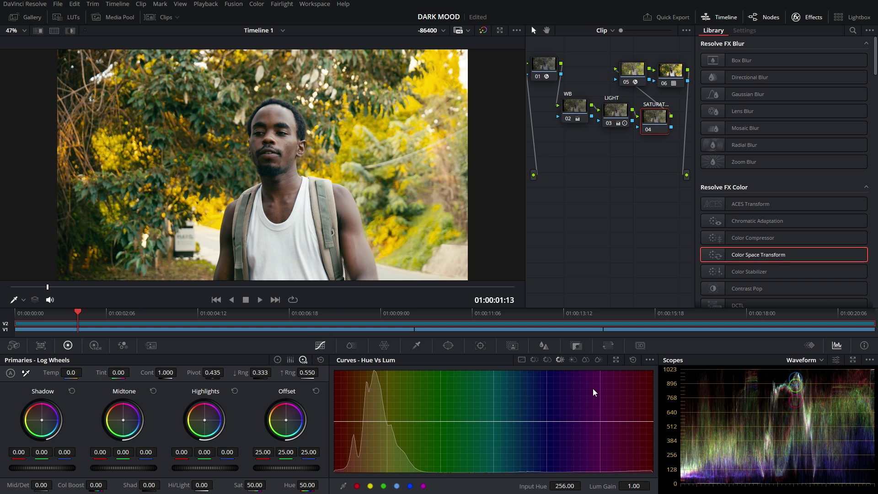
pyautogui.click(534, 359)
pyautogui.click(546, 360)
pyautogui.click(560, 361)
pyautogui.click(547, 361)
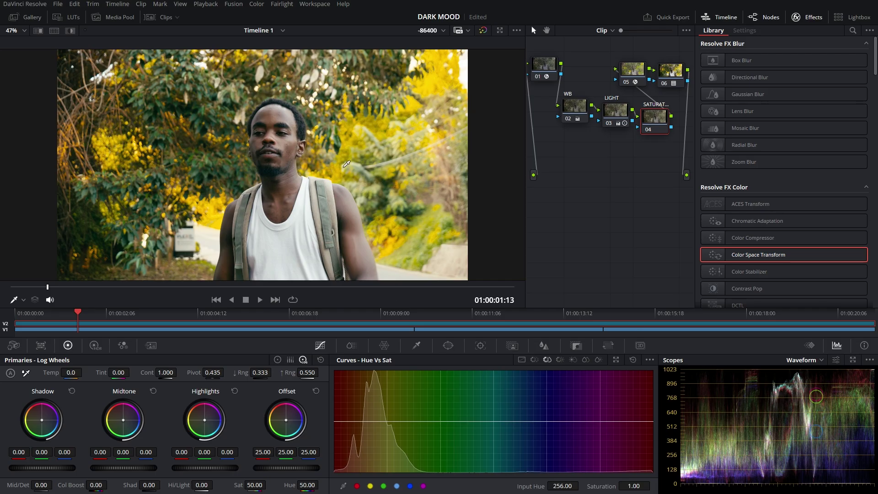
pyautogui.click(370, 486)
pyautogui.click(384, 486)
pyautogui.moveTo(386, 421); pyautogui.dragTo(388, 460)
pyautogui.moveTo(441, 420); pyautogui.dragTo(407, 465)
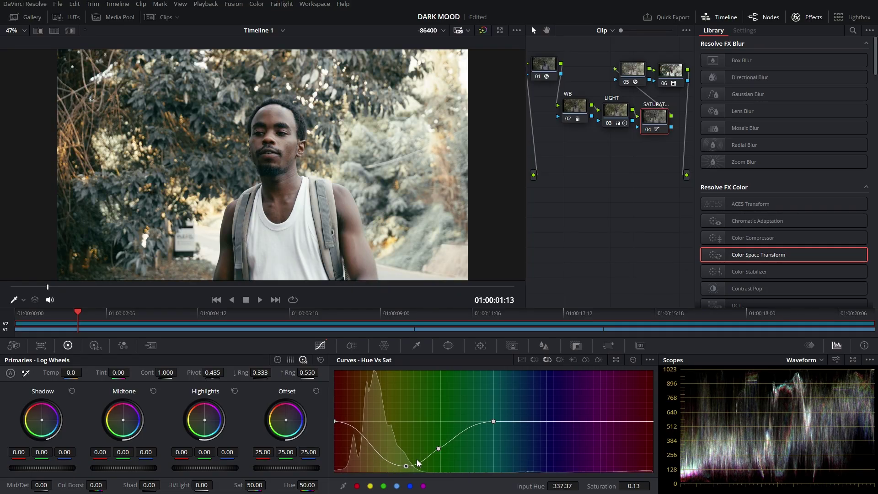
# Step: On the Hue Vs Lum curve, darken yellow to a Lum Gain of 0.16 and green to 0.60 at hue 12.91
pyautogui.click(561, 360)
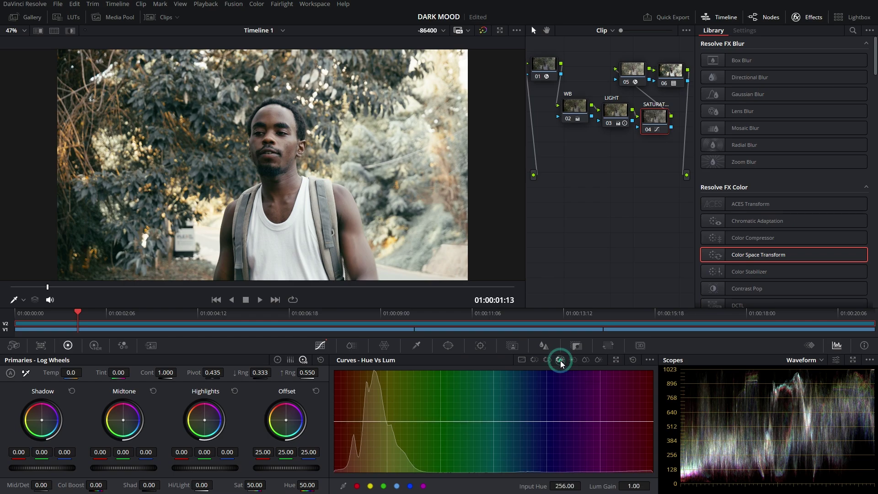
pyautogui.click(370, 485)
pyautogui.click(384, 486)
pyautogui.moveTo(388, 421); pyautogui.dragTo(388, 465)
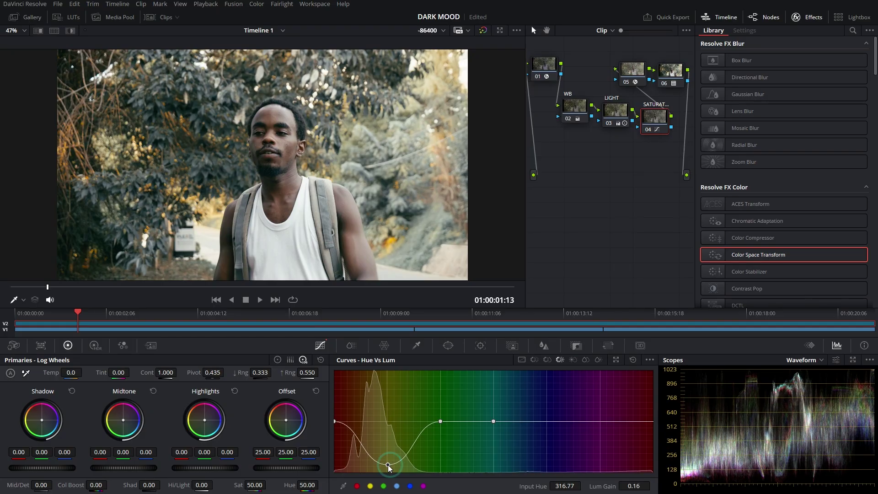
pyautogui.moveTo(440, 421); pyautogui.dragTo(438, 442)
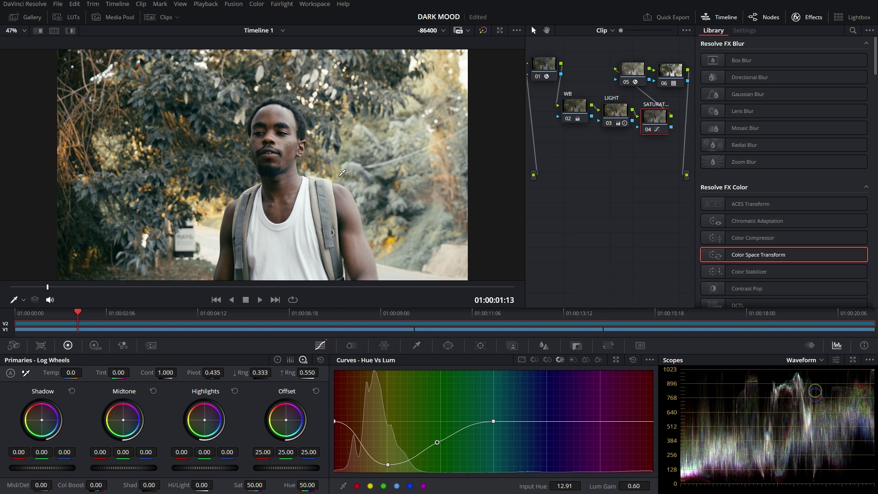
# Step: On the LIGHT node, lower Hi/Light to -3.50
pyautogui.click(616, 110)
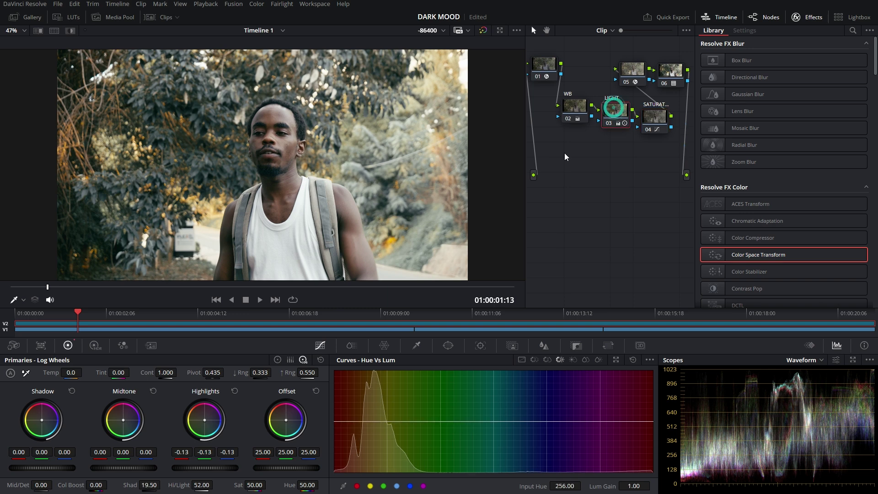
pyautogui.moveTo(190, 484)
pyautogui.mouseDown()
pyautogui.moveTo(156, 484)
pyautogui.moveTo(199, 486)
pyautogui.mouseUp()
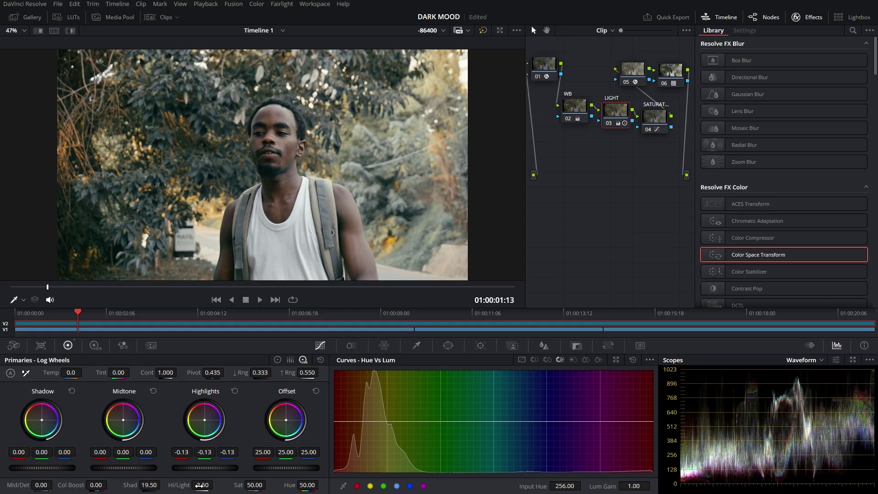
pyautogui.moveTo(199, 484); pyautogui.dragTo(375, 399)
# Step: Shift the WB, LIGHT and SATURATION nodes to make room, and add a serial node positioned after SATURATION
pyautogui.scroll(5, 307, 128)
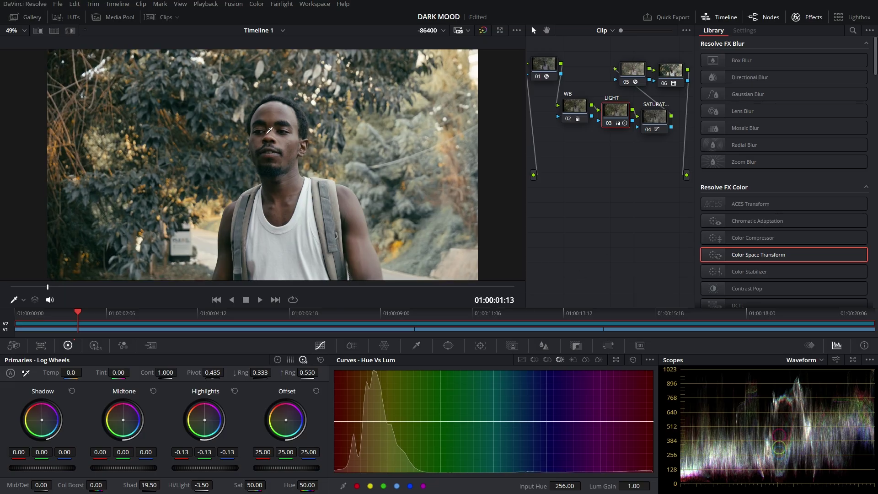
pyautogui.scroll(2, 307, 128)
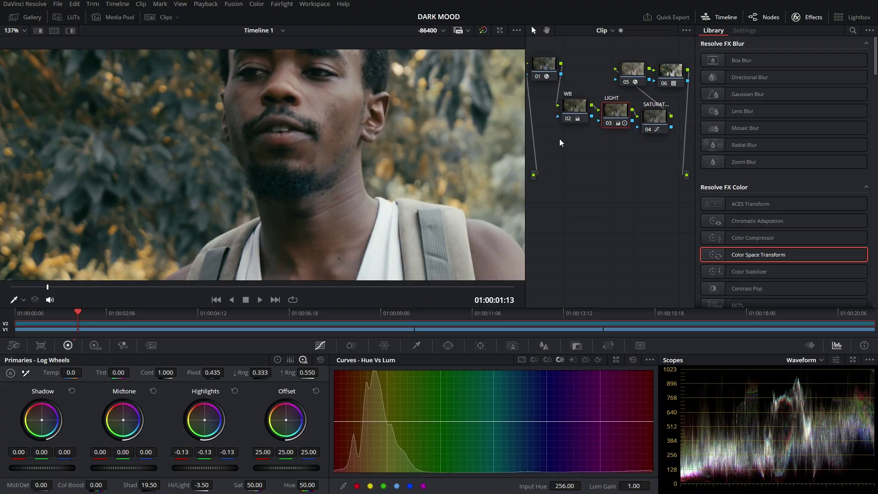
pyautogui.moveTo(581, 108); pyautogui.dragTo(553, 123)
pyautogui.moveTo(606, 118); pyautogui.dragTo(581, 132)
pyautogui.moveTo(659, 120); pyautogui.dragTo(641, 128)
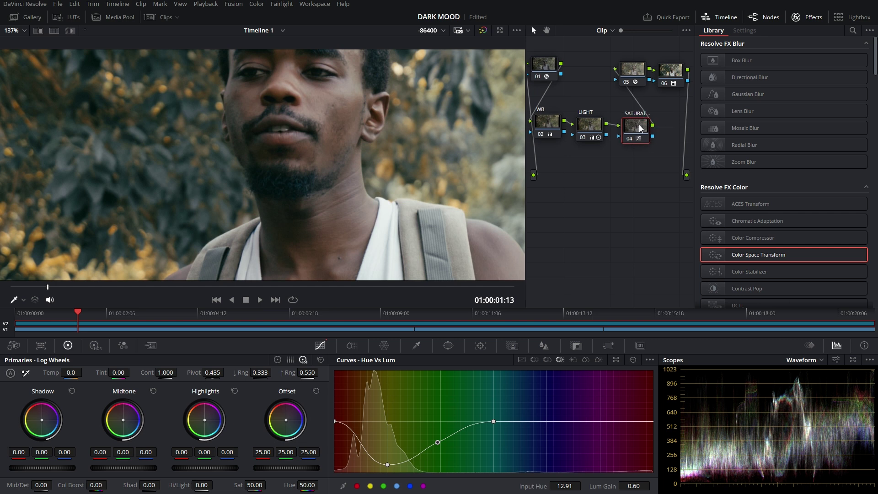
pyautogui.hotkey('alt', 's')
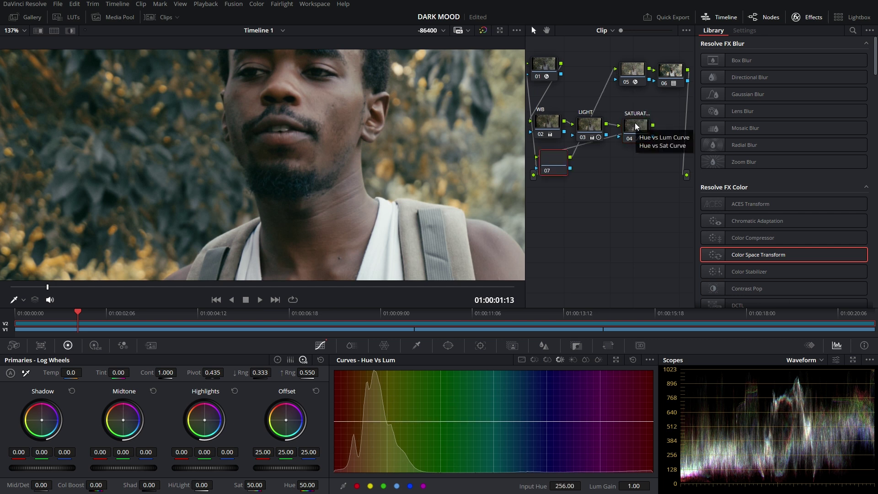
pyautogui.moveTo(554, 160); pyautogui.dragTo(685, 130)
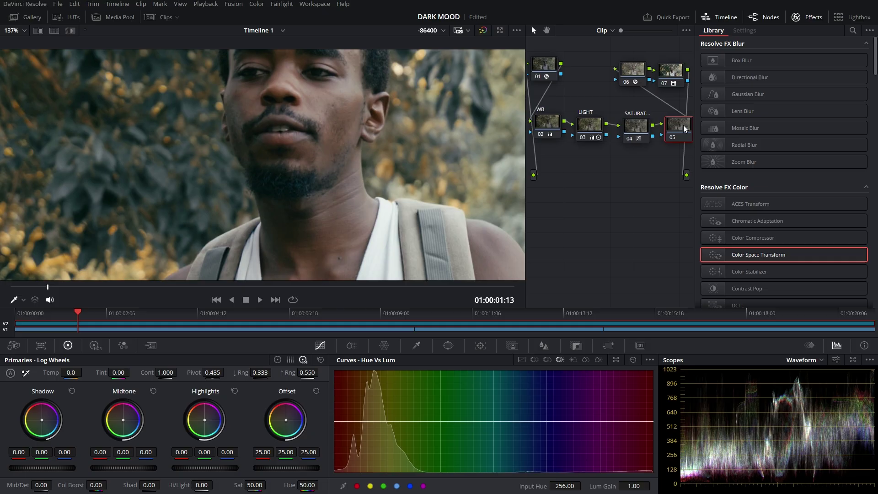
# Step: Sharpen the image on the new node after SATURATION by setting the Blur Radius to 0.44 on all channels
pyautogui.click(545, 350)
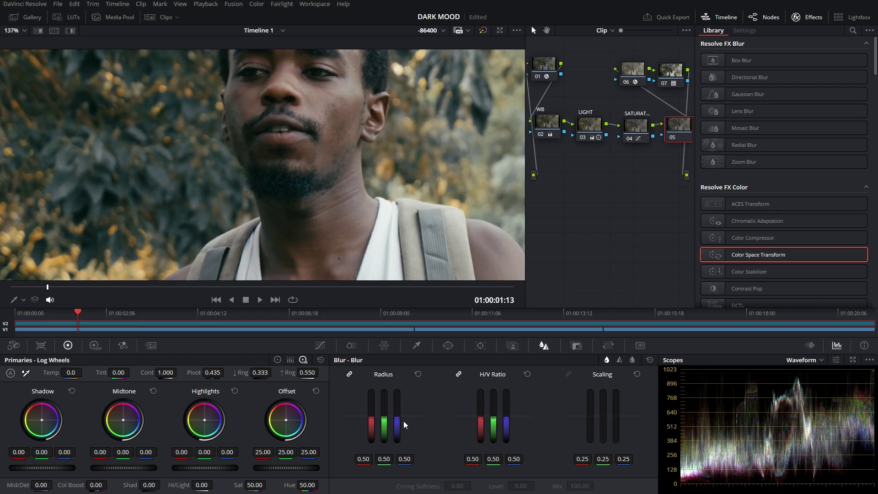
pyautogui.moveTo(399, 420); pyautogui.dragTo(398, 422)
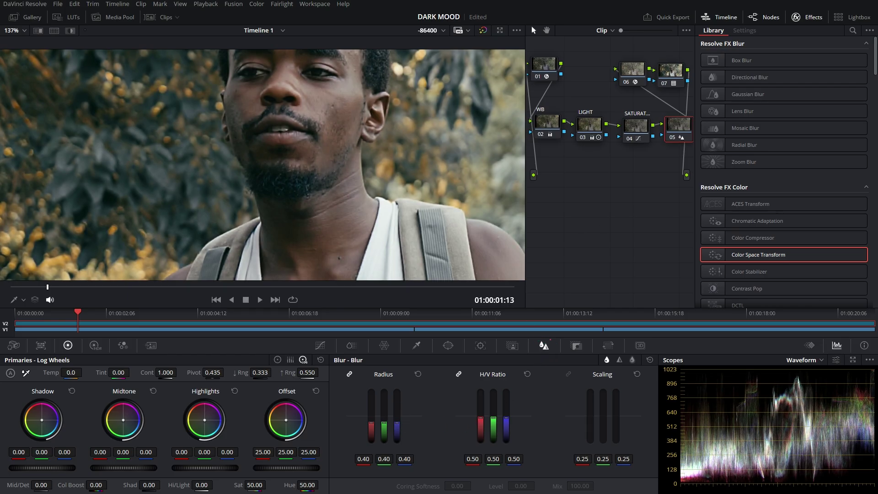
pyautogui.moveTo(398, 423); pyautogui.dragTo(398, 413)
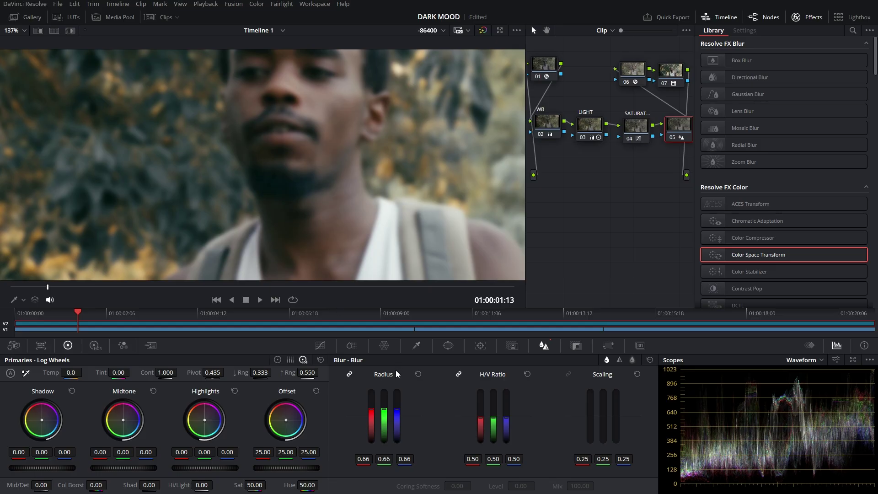
pyautogui.moveTo(399, 408); pyautogui.dragTo(397, 422)
pyautogui.scroll(-5, 350, 218)
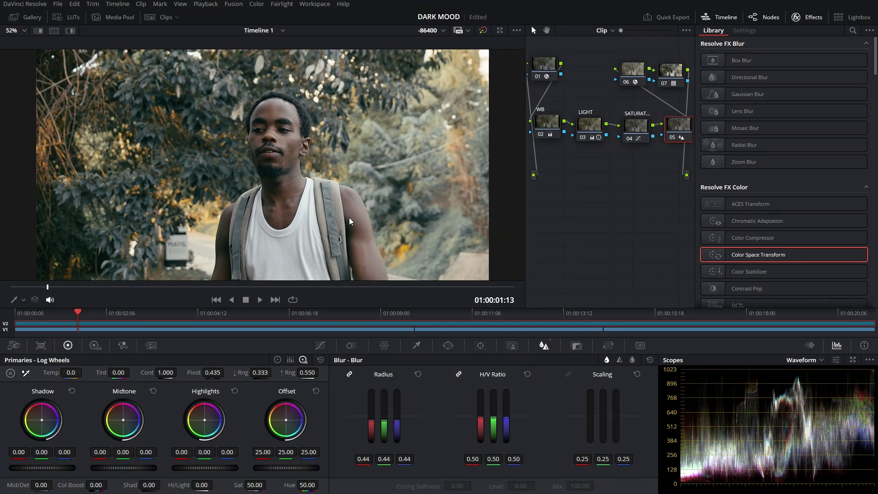
pyautogui.moveTo(399, 426); pyautogui.dragTo(399, 439)
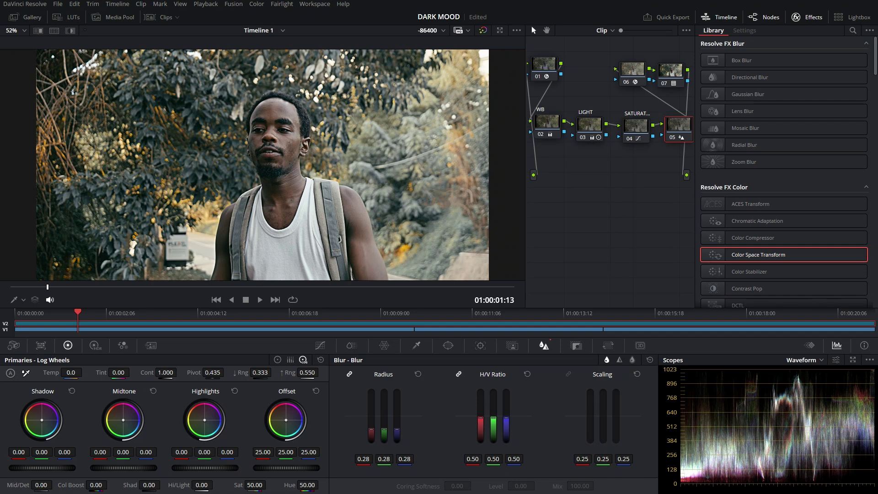
pyautogui.scroll(4, 336, 234)
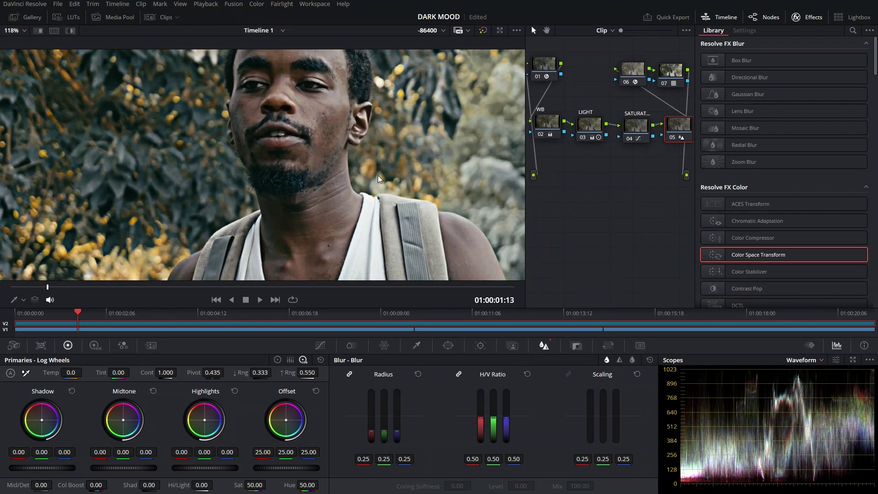
pyautogui.moveTo(399, 433); pyautogui.dragTo(398, 420)
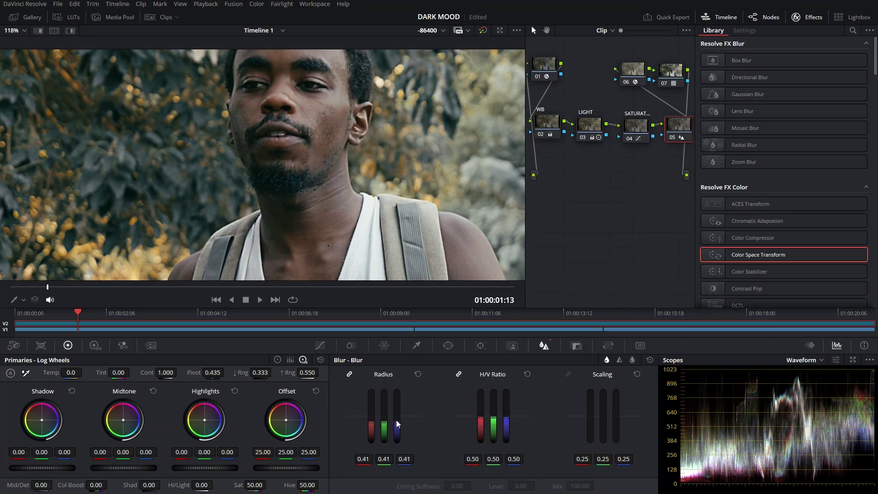
pyautogui.scroll(-3, 353, 186)
pyautogui.scroll(-2, 352, 185)
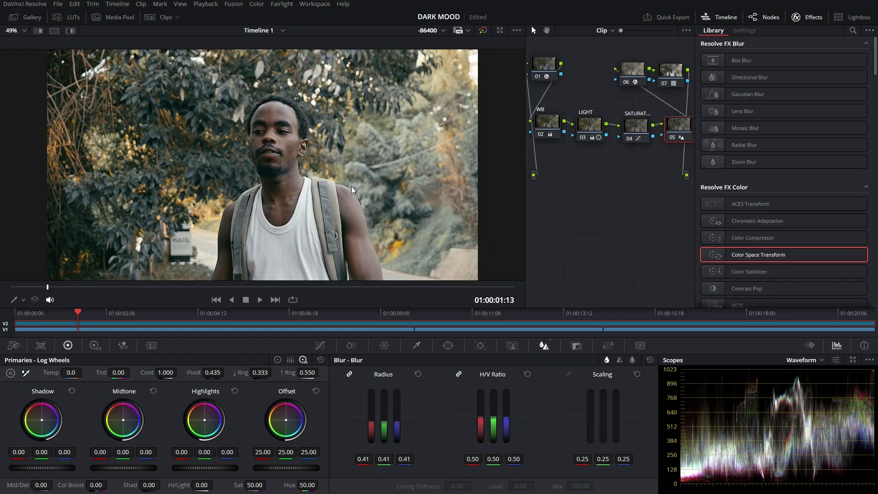
pyautogui.moveTo(399, 425); pyautogui.dragTo(399, 423)
# Step: Examine the grade on the sign, cityscape and portrait shots along the timeline
pyautogui.click(504, 314)
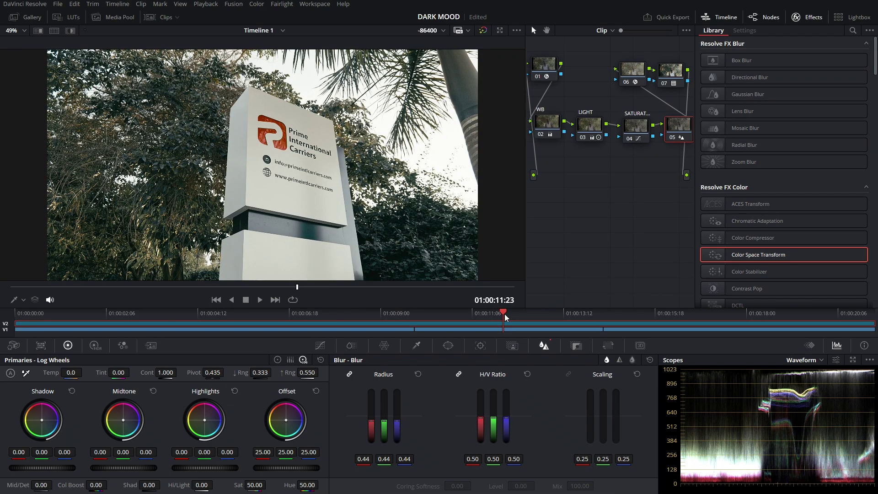
pyautogui.click(679, 312)
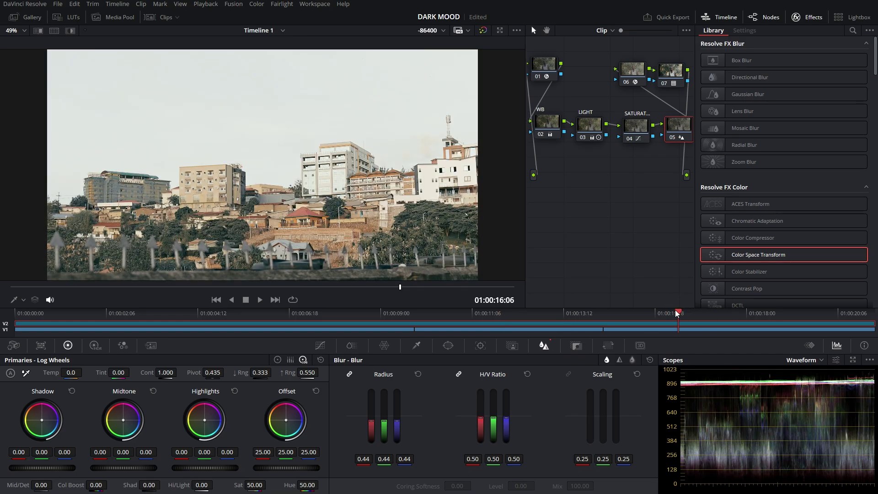
pyautogui.click(446, 314)
pyautogui.click(309, 312)
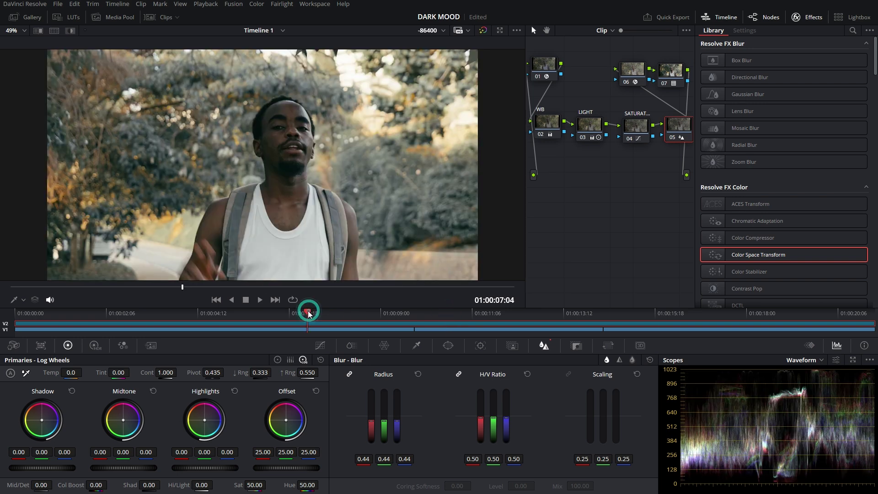
pyautogui.click(175, 315)
pyautogui.moveTo(176, 314); pyautogui.dragTo(139, 317)
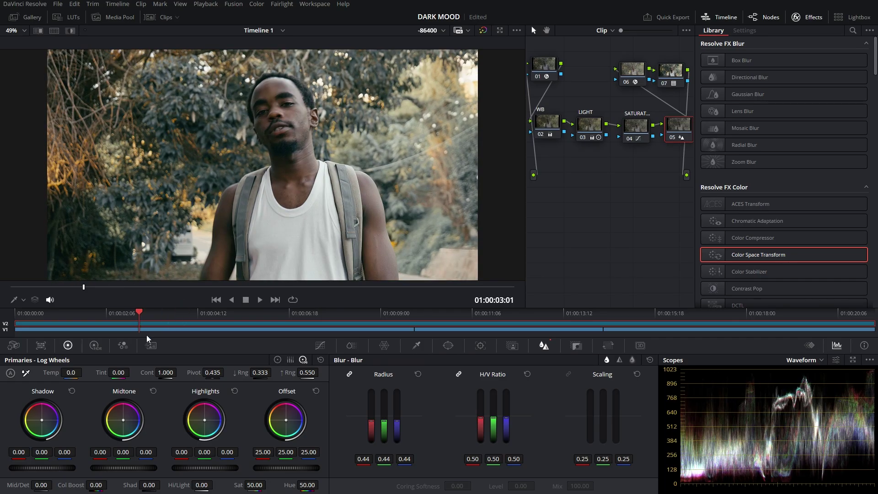
# Step: Lower Hi/Light to -35.00 on the LIGHT node using the Log Wheels
pyautogui.click(597, 128)
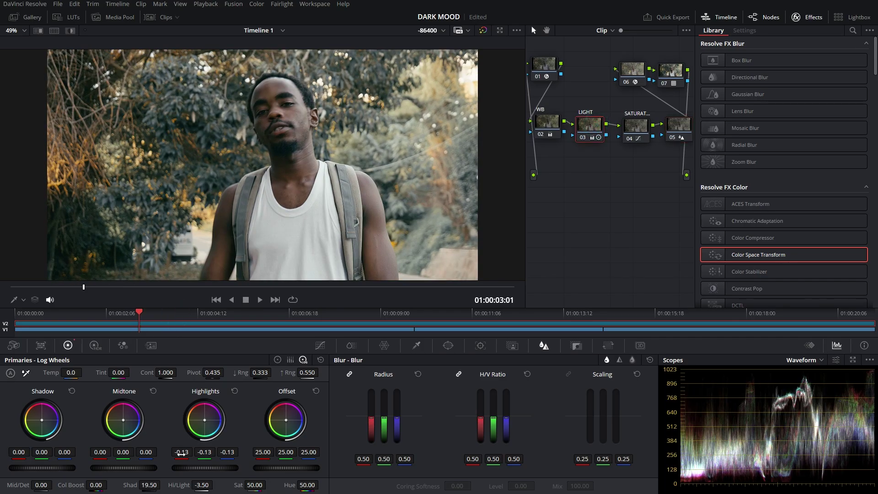
pyautogui.moveTo(199, 485); pyautogui.dragTo(222, 484)
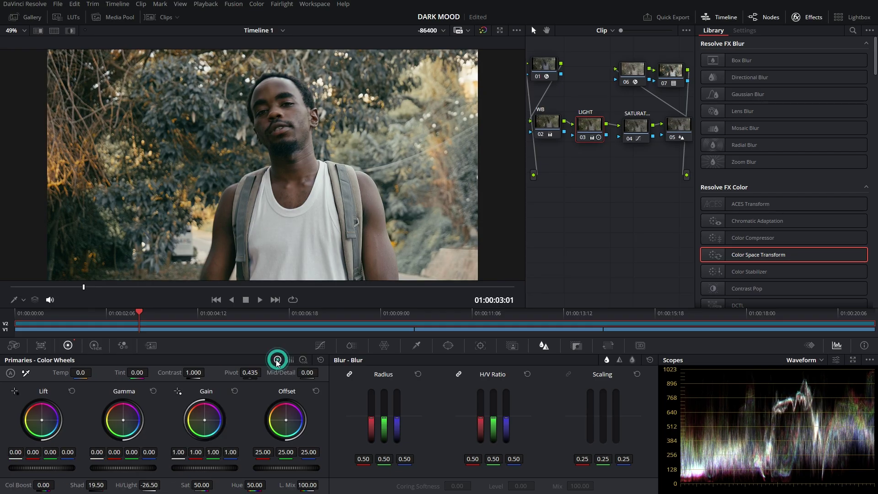
pyautogui.click(291, 361)
pyautogui.click(303, 360)
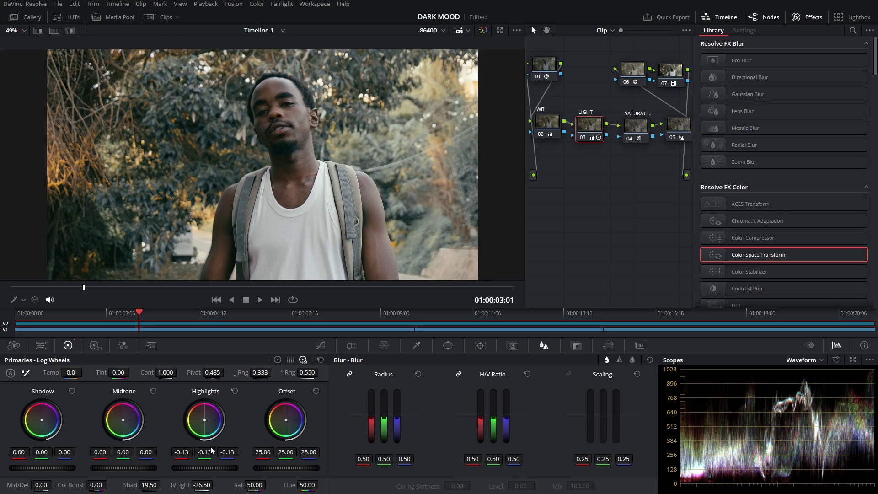
pyautogui.moveTo(203, 487); pyautogui.dragTo(205, 490)
# Step: Check the grade on the sign and cityscape shots, return to the portrait shot at 01:00:03:04 and save the project
pyautogui.click(525, 313)
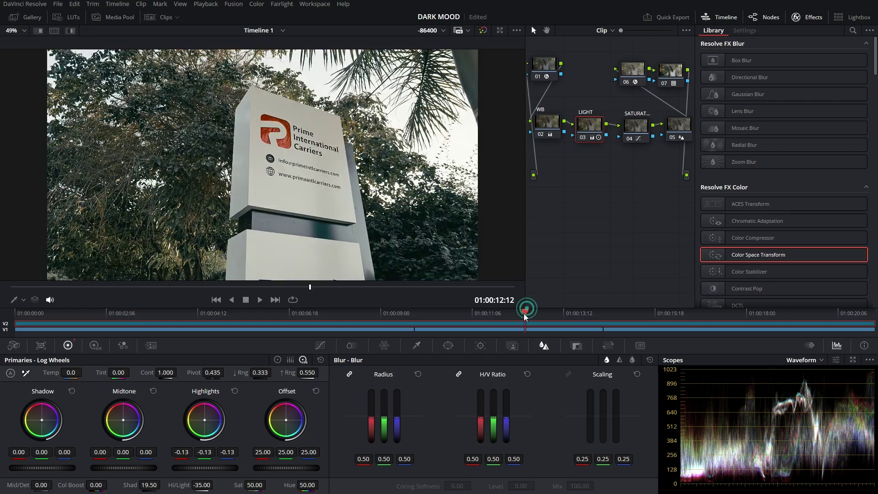
pyautogui.click(712, 317)
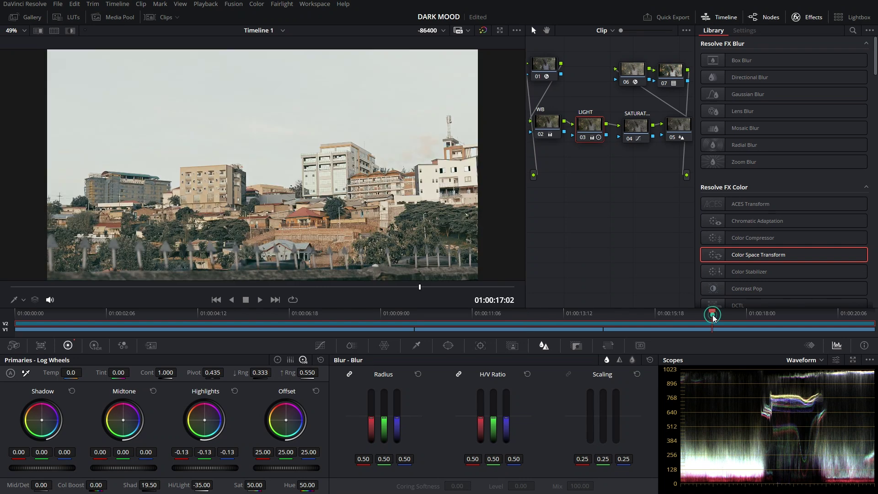
pyautogui.click(205, 317)
pyautogui.click(144, 317)
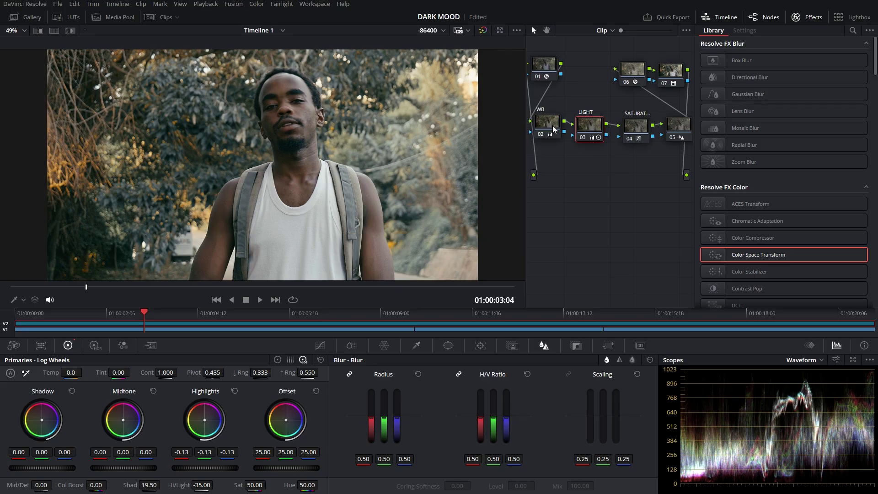
pyautogui.click(667, 137)
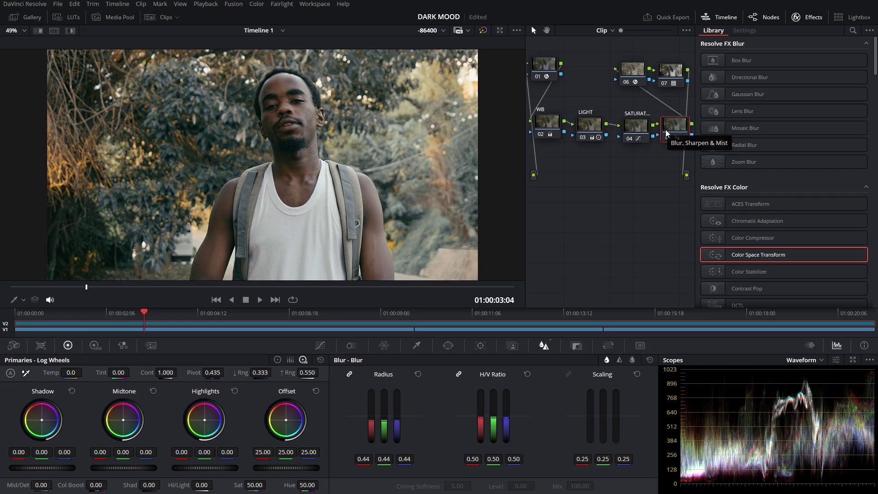
pyautogui.hotkey('ctrl', 's')
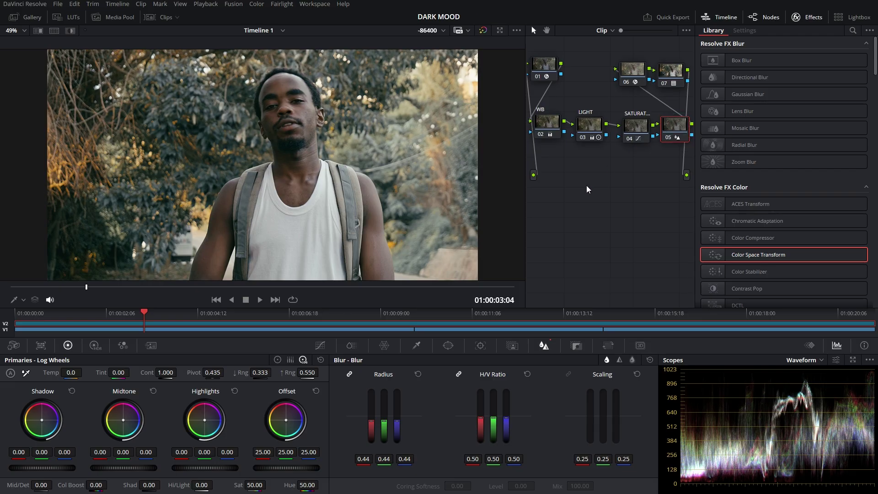
# Step: Move the sharpening node below the other nodes and add a serial node spaced out beside it
pyautogui.moveTo(669, 132); pyautogui.dragTo(573, 237)
pyautogui.hotkey('alt', 's')
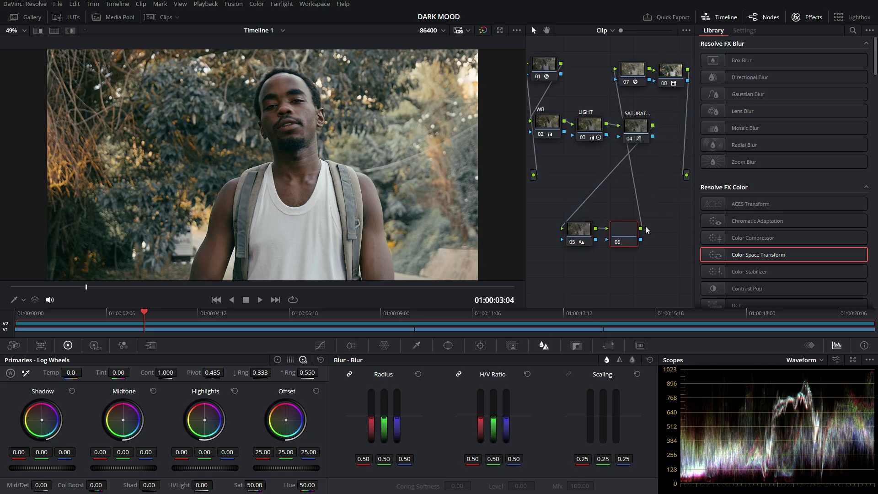
pyautogui.moveTo(627, 233); pyautogui.dragTo(636, 233)
pyautogui.moveTo(117, 315); pyautogui.dragTo(93, 317)
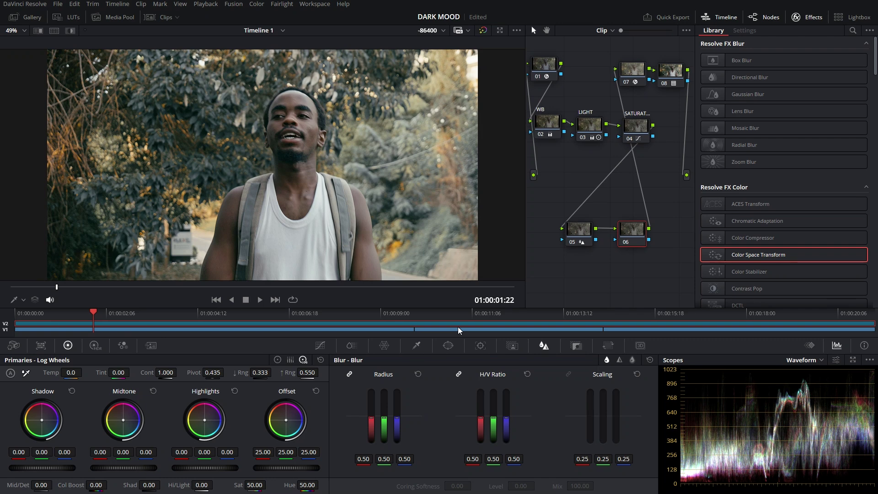
# Step: Sample the man's neck and chest skin with the HSL Qualifier on node 06, viewing the selection in Highlight mode
pyautogui.click(417, 345)
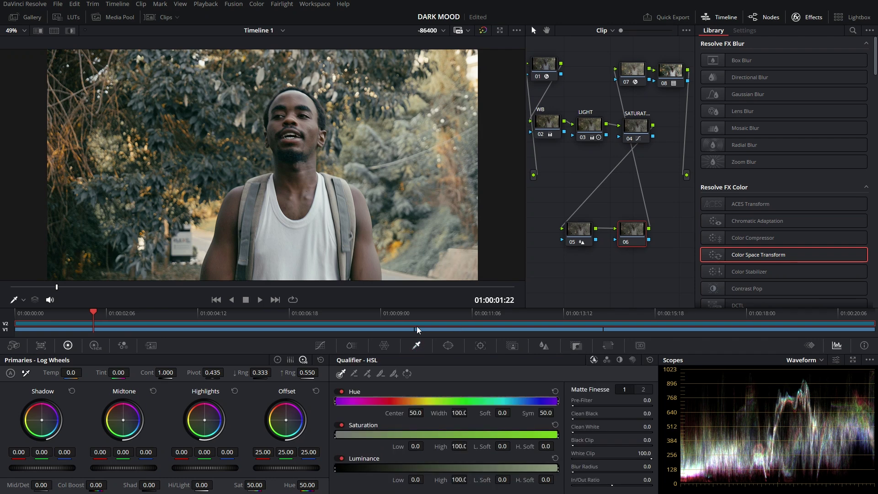
pyautogui.click(301, 188)
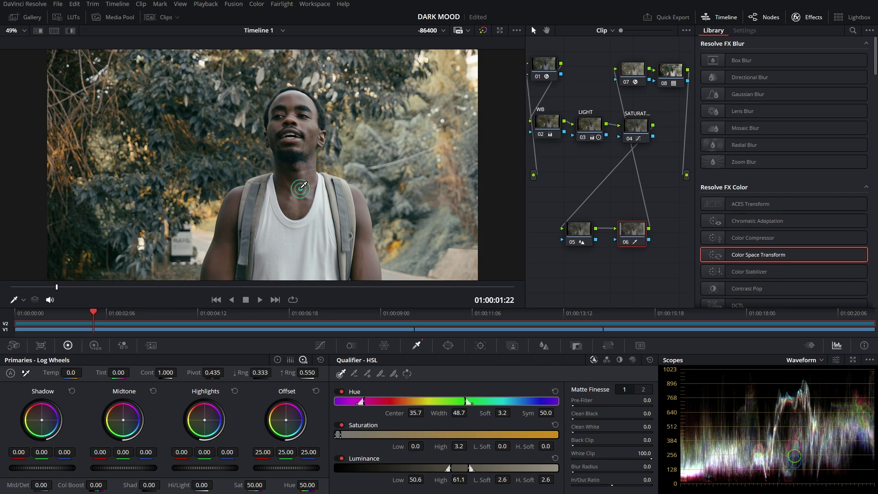
pyautogui.hotkey('shift', 'h')
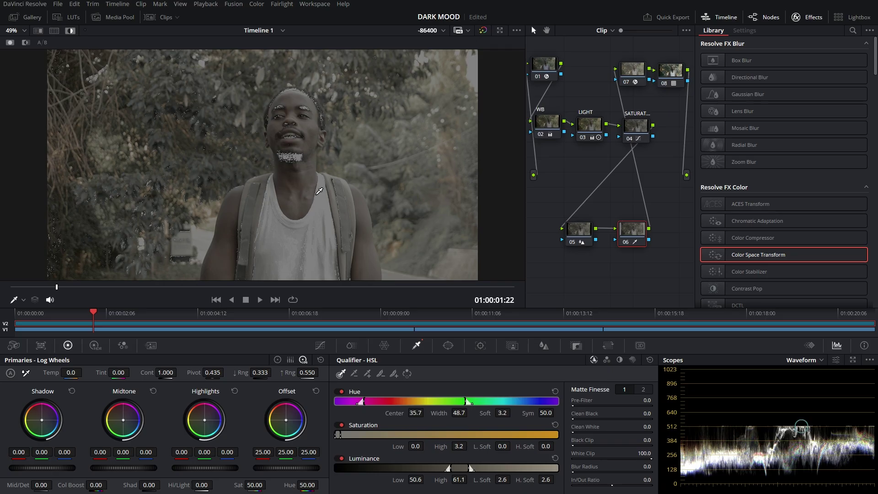
pyautogui.click(295, 206)
pyautogui.moveTo(307, 177)
pyautogui.mouseDown()
pyautogui.moveTo(310, 170)
pyautogui.moveTo(301, 192)
pyautogui.mouseUp()
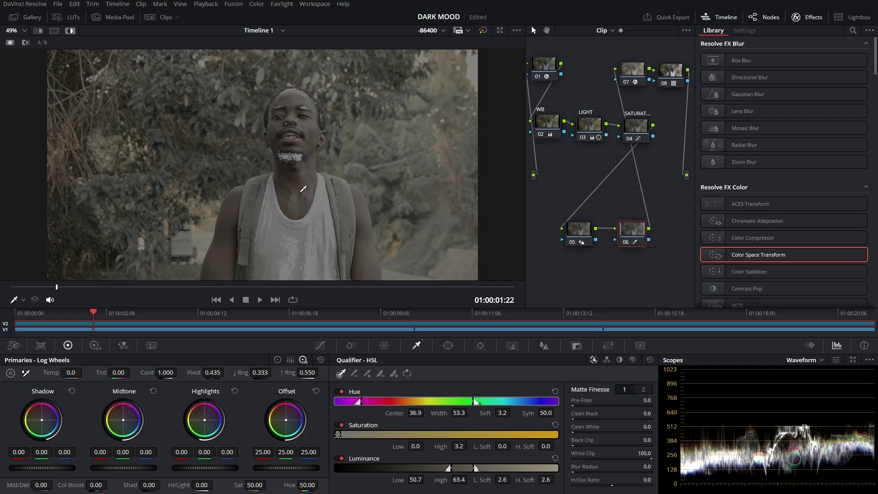
pyautogui.click(290, 204)
# Step: Refine the skin key to hue center 36.3 and width 10.5, saturation 0.3 to 8.0, luminance 47.5 to 61.4 and blur radius 40.6
pyautogui.moveTo(359, 402); pyautogui.dragTo(411, 402)
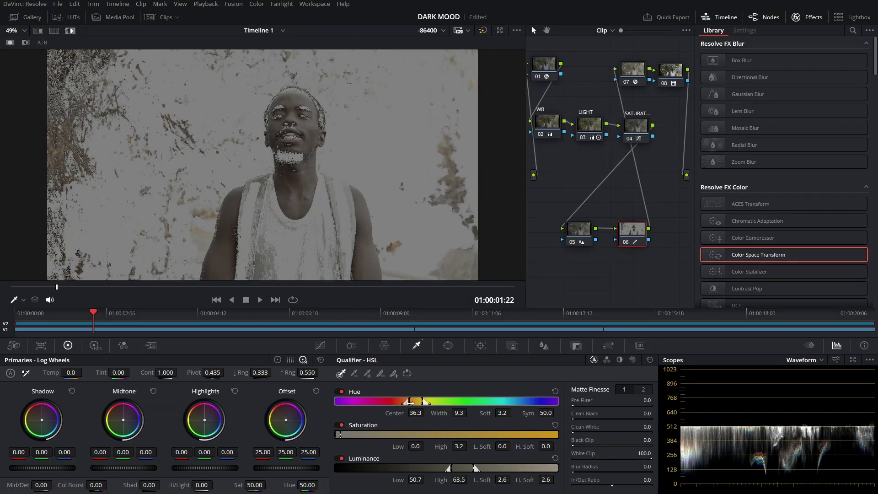
pyautogui.moveTo(341, 435)
pyautogui.mouseDown()
pyautogui.moveTo(354, 435)
pyautogui.moveTo(346, 437)
pyautogui.mouseUp()
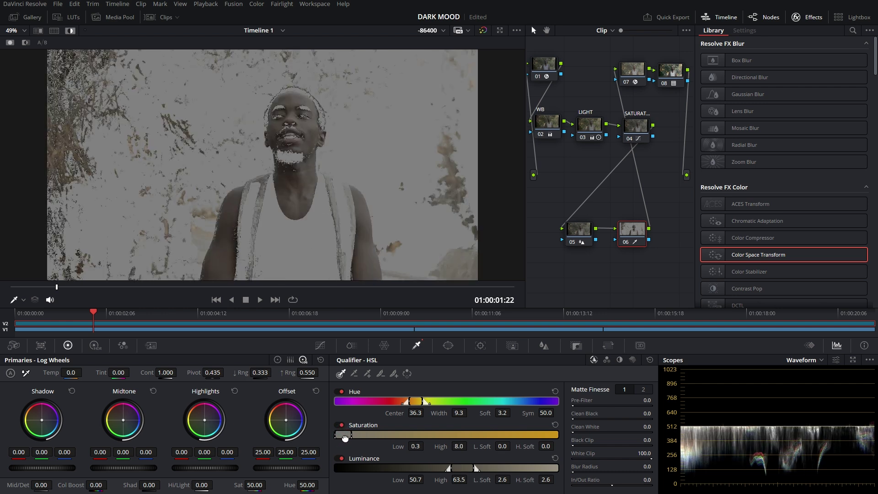
pyautogui.moveTo(465, 471); pyautogui.dragTo(441, 468)
pyautogui.moveTo(424, 402); pyautogui.dragTo(425, 401)
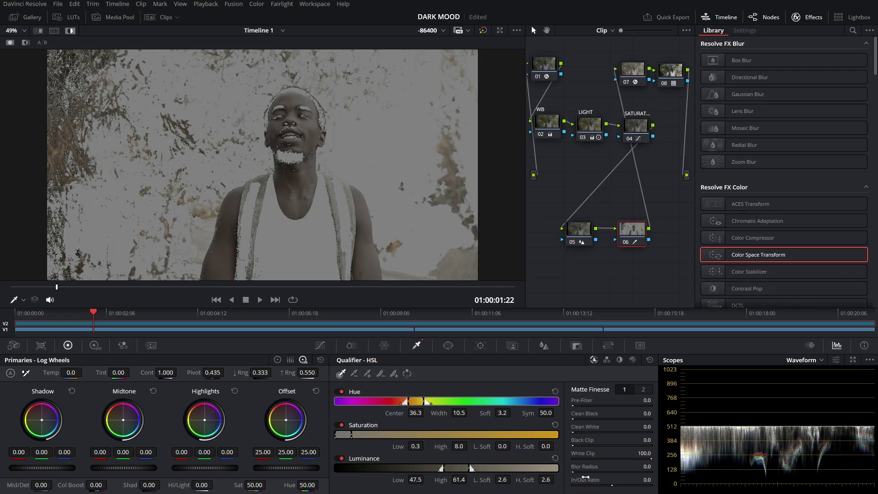
pyautogui.moveTo(574, 472); pyautogui.dragTo(605, 472)
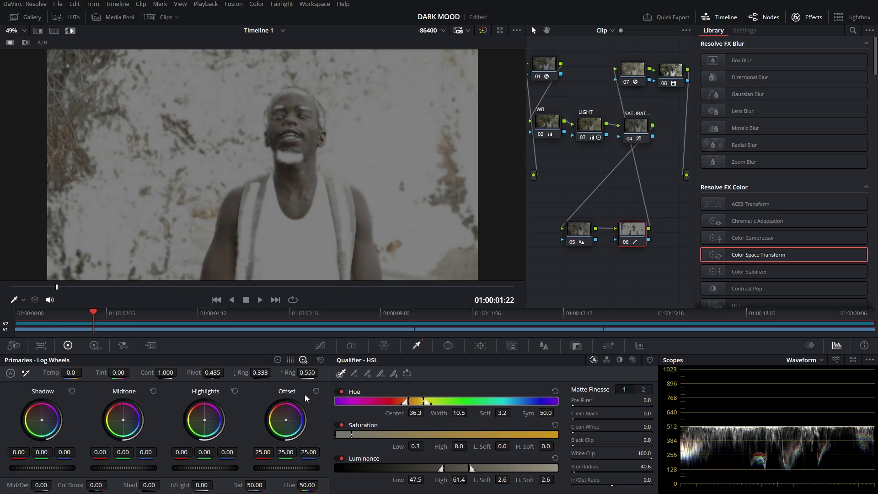
# Step: Warm the keyed skin with the Gamma color wheel to red 0.01 and blue -0.01, and turn off the highlight view
pyautogui.click(277, 359)
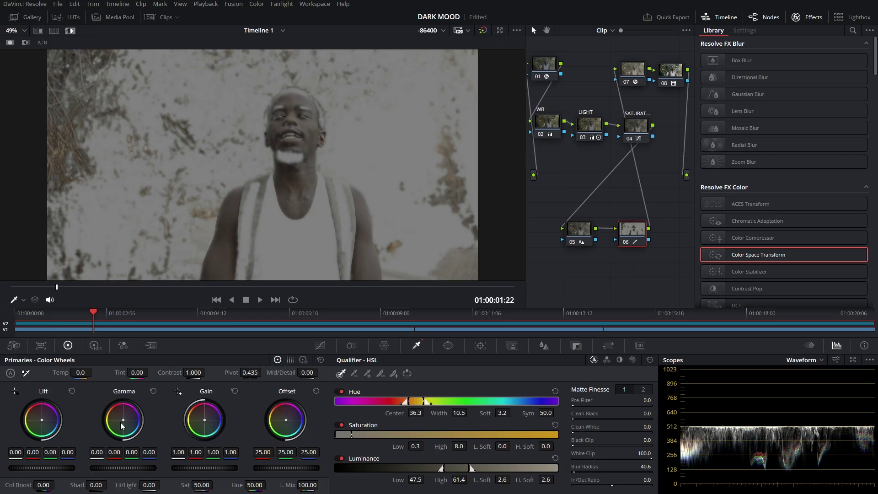
pyautogui.moveTo(123, 420); pyautogui.dragTo(122, 419)
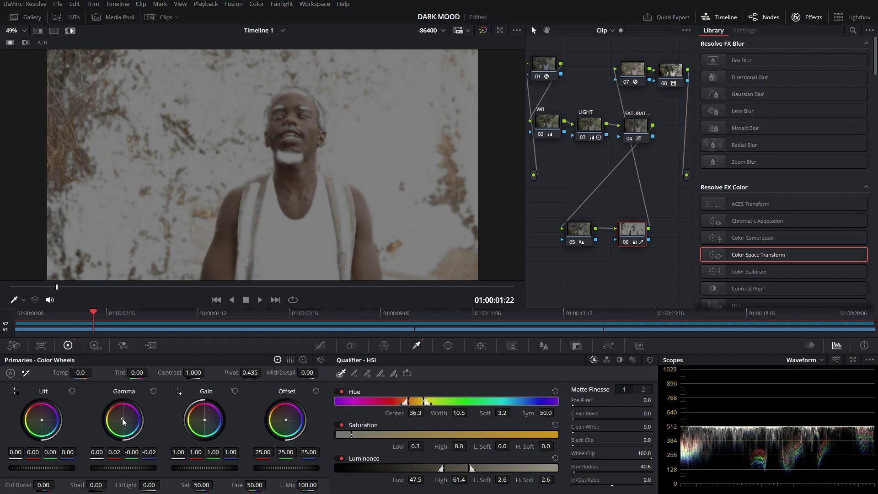
pyautogui.hotkey('shift', 'h')
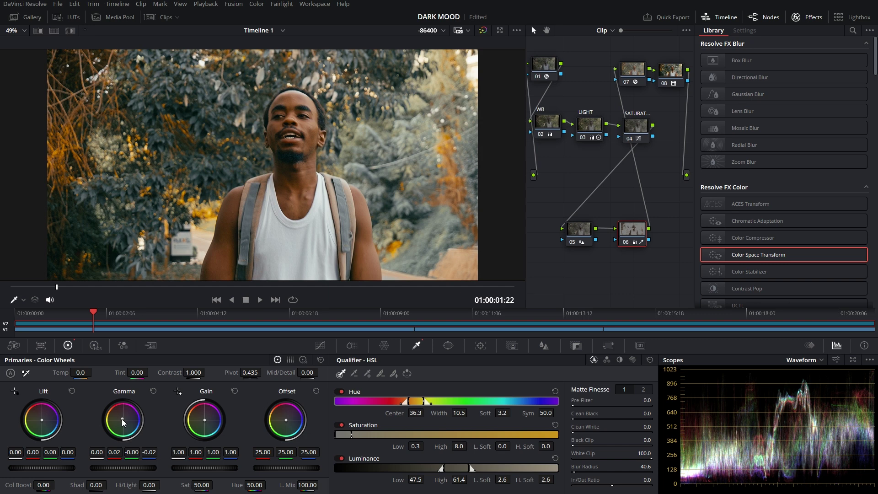
pyautogui.moveTo(123, 420); pyautogui.dragTo(122, 419)
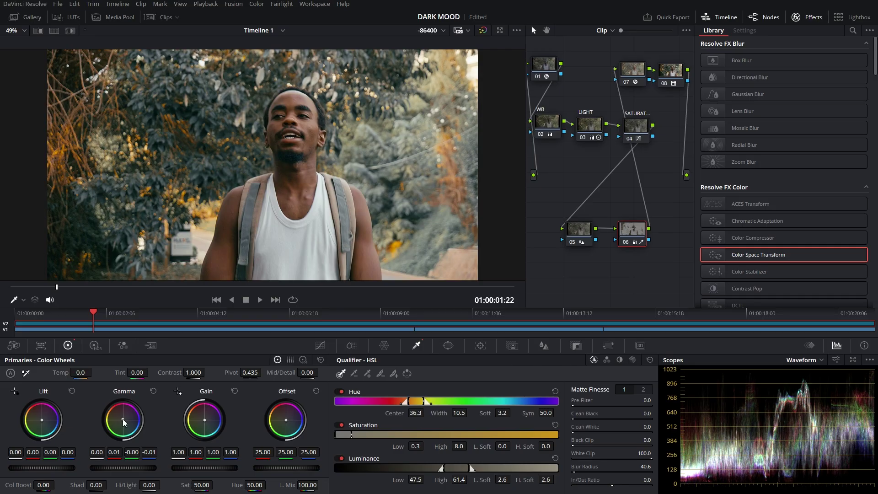
# Step: Compare the portrait with node 06 off and on, and examine the grade on the sign, cityscape and portrait shots along the timeline
pyautogui.click(246, 311)
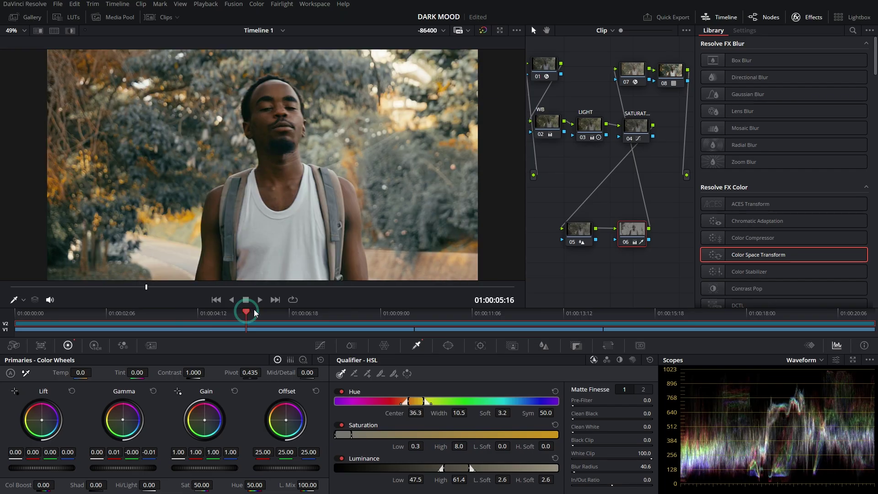
pyautogui.click(626, 242)
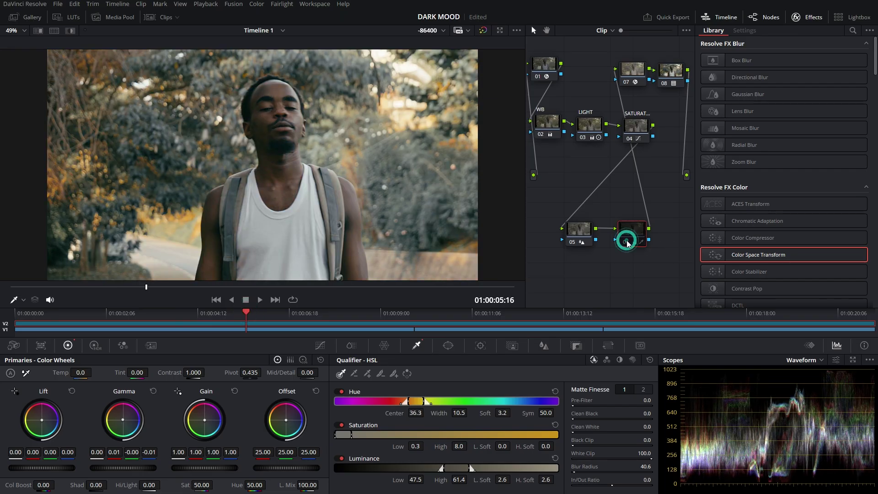
pyautogui.click(490, 314)
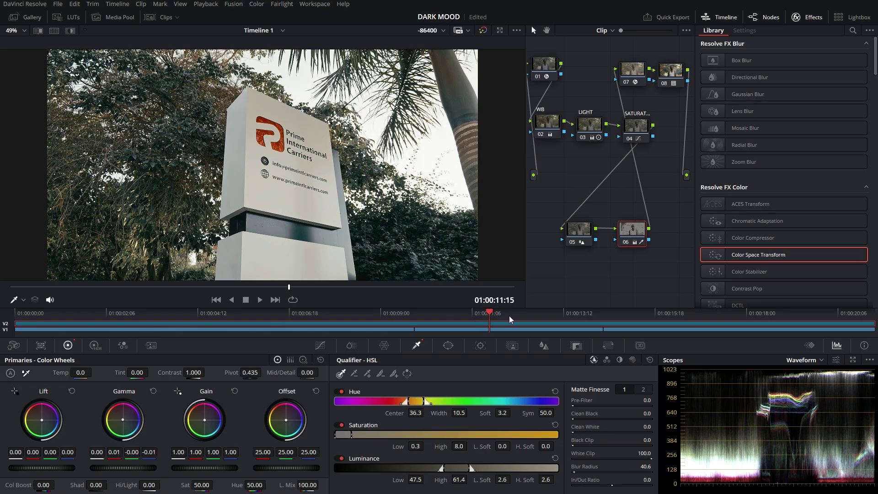
pyautogui.click(668, 314)
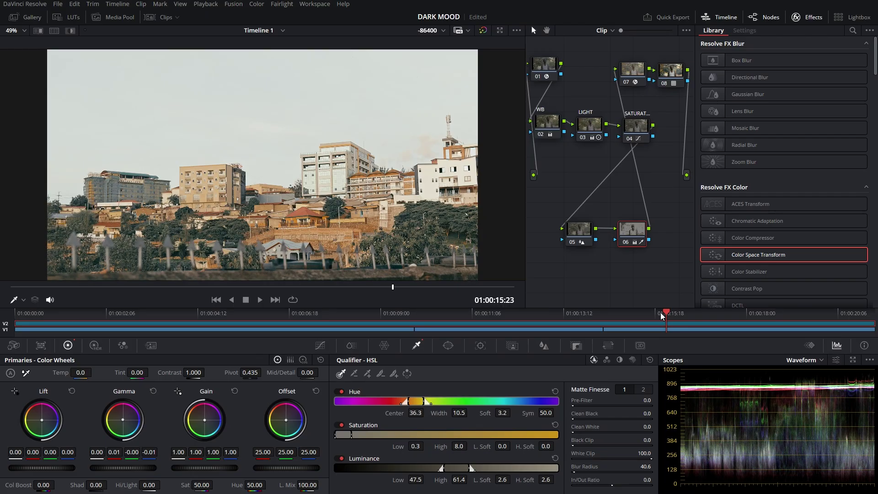
pyautogui.click(734, 312)
pyautogui.moveTo(160, 313); pyautogui.dragTo(152, 314)
pyautogui.click(151, 312)
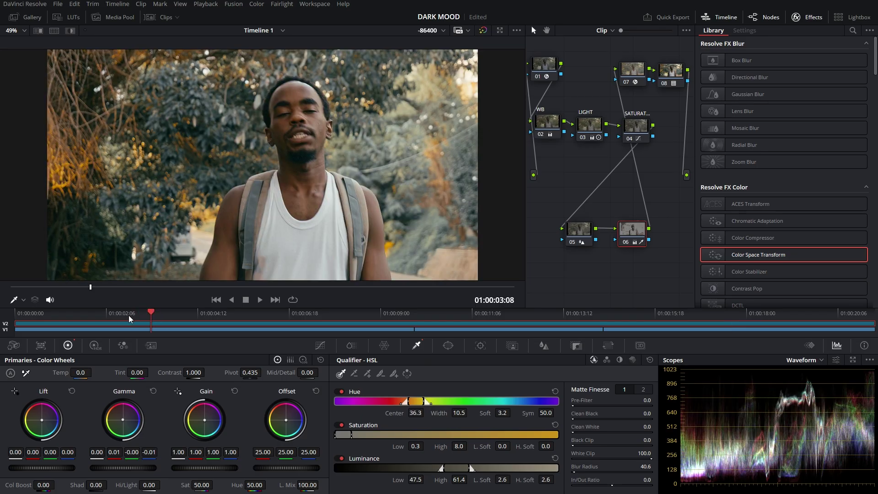
pyautogui.click(50, 313)
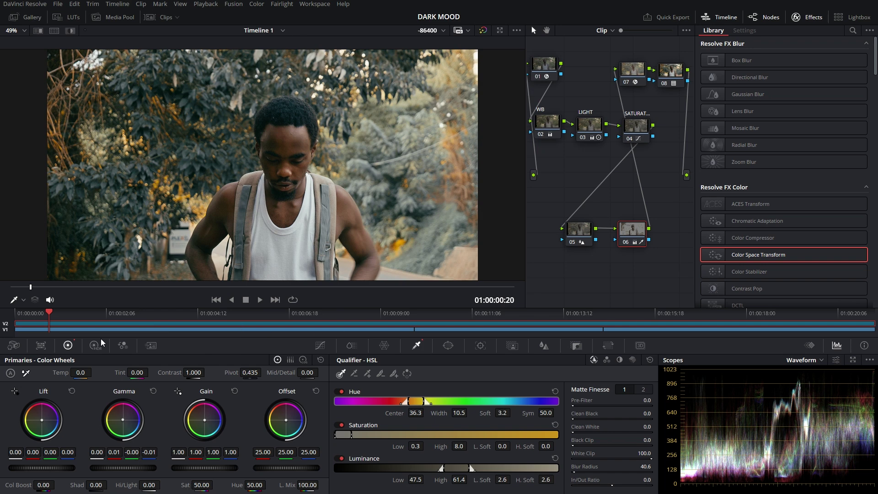
pyautogui.click(39, 314)
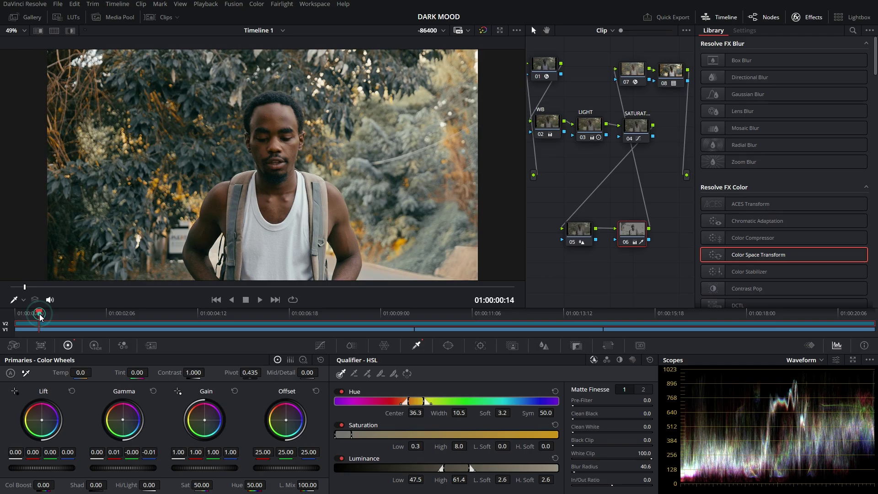
pyautogui.click(511, 314)
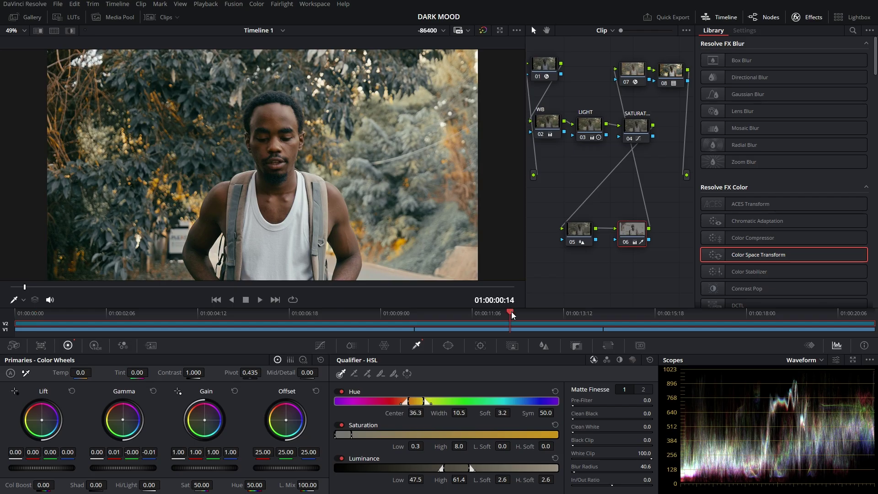